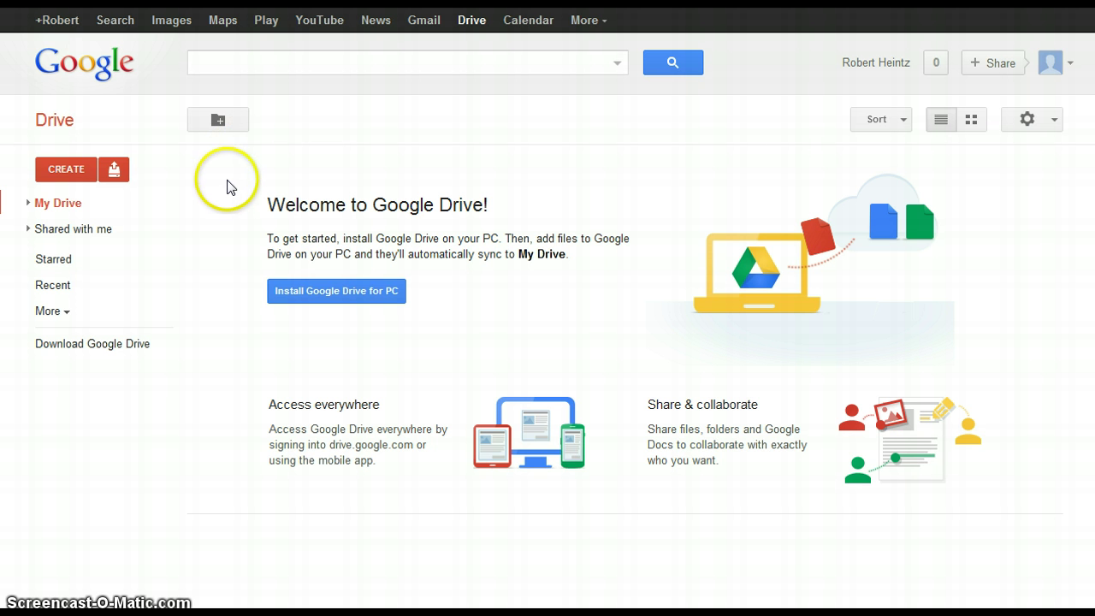
Create a new spreadsheet and name it with the account owner's surname followed by ".Budget"
{"action": "left_click", "coordinate": [57, 174]}
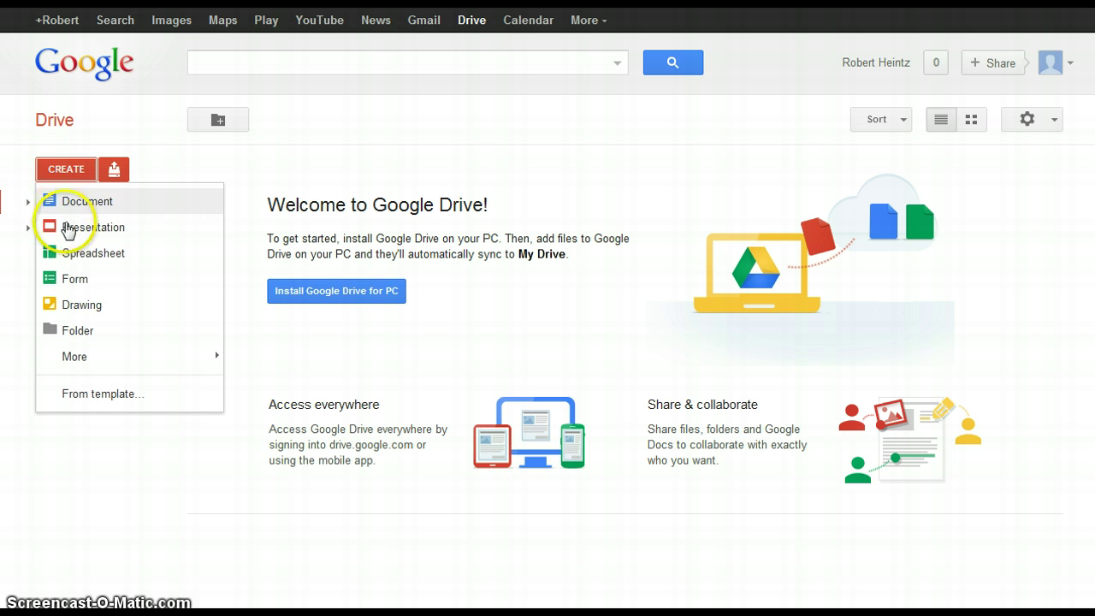
{"action": "left_click", "coordinate": [120, 261]}
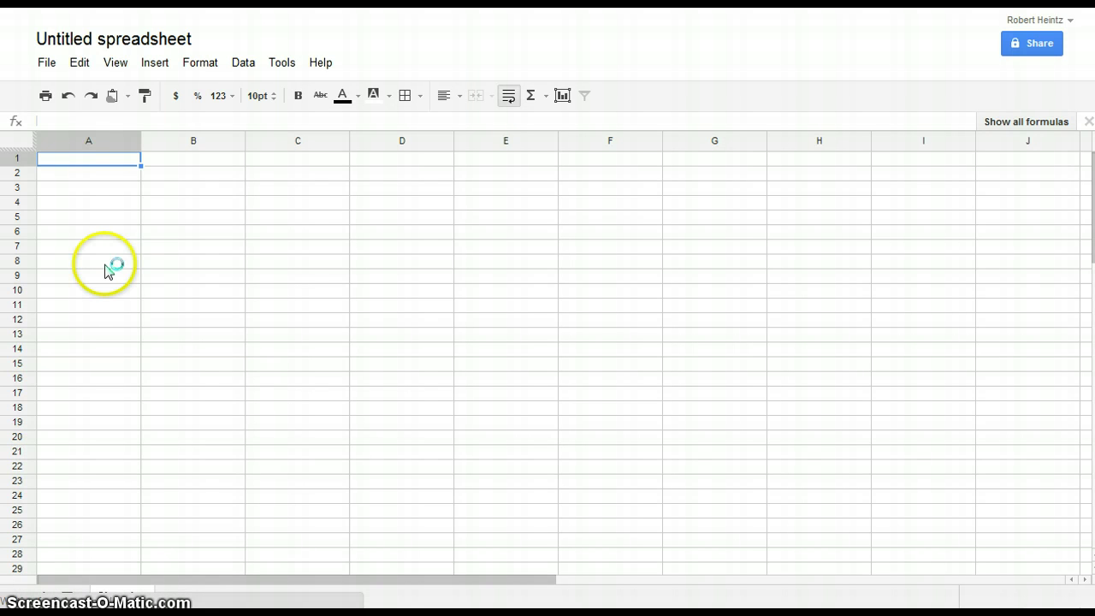
{"action": "left_click", "coordinate": [108, 47]}
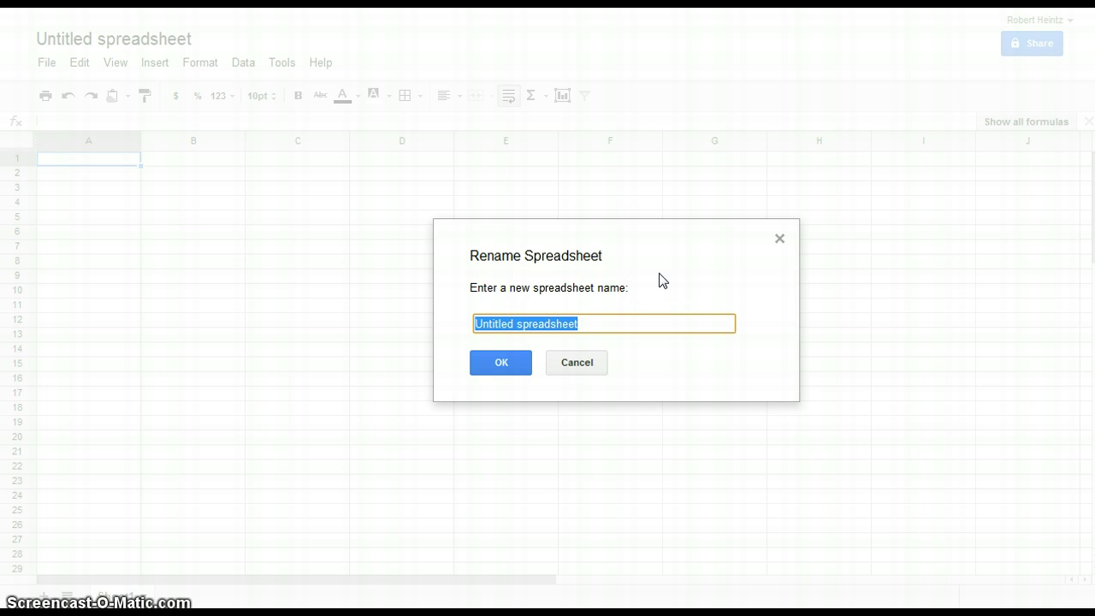
{"action": "type", "text": "Heintz Budget"}
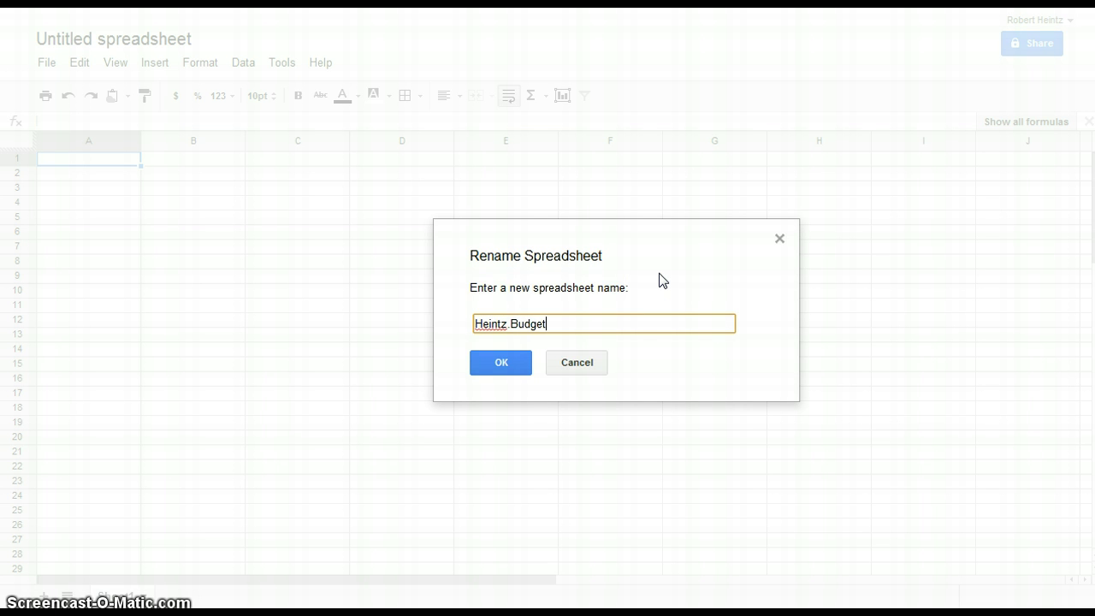
{"action": "left_click", "coordinate": [620, 300]}
{"action": "left_click", "coordinate": [502, 366]}
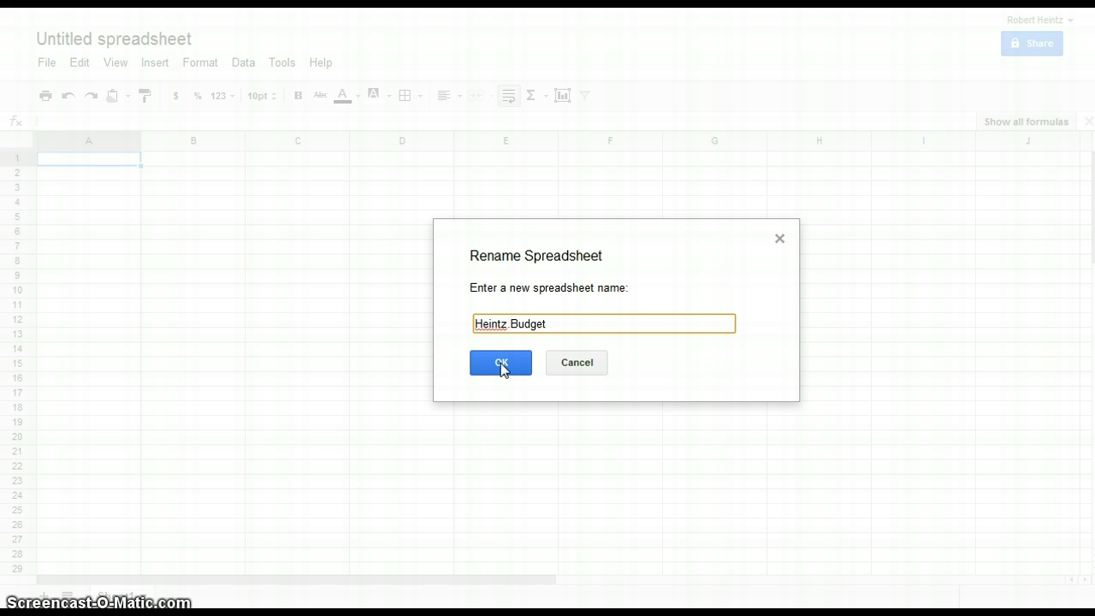
{"action": "left_click", "coordinate": [501, 364]}
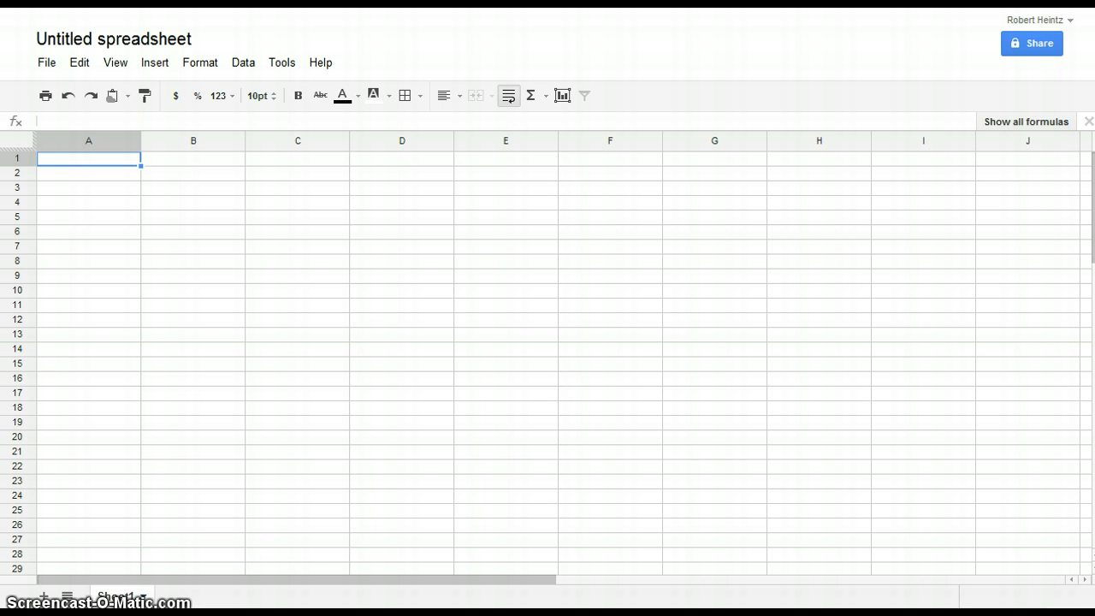
Rename the sheet Sheet1 as SpendingJournal
{"action": "left_click", "coordinate": [141, 590]}
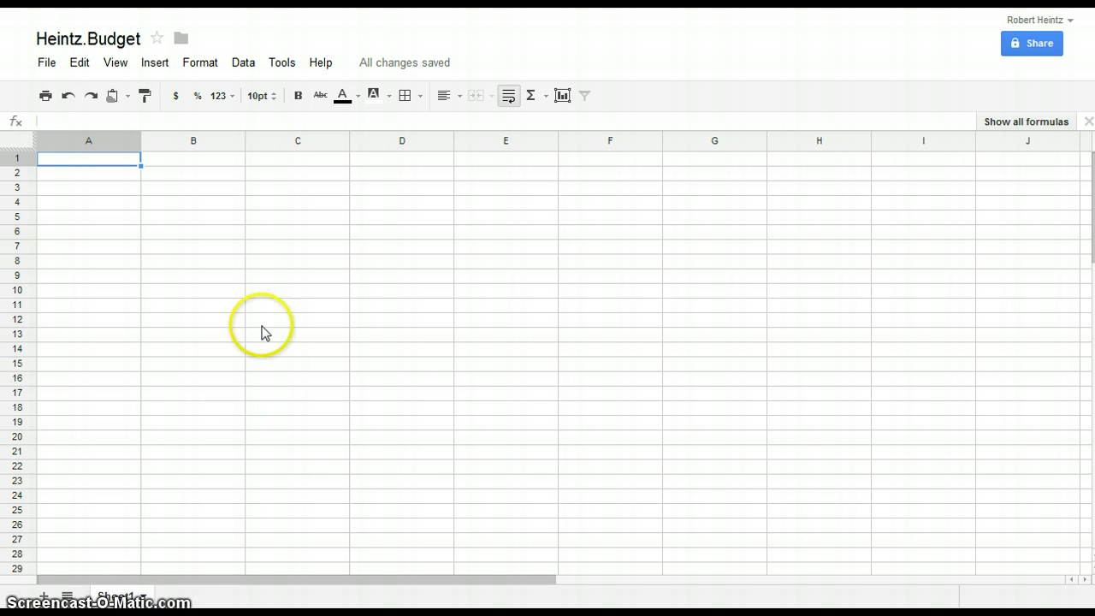
{"action": "left_click", "coordinate": [154, 601]}
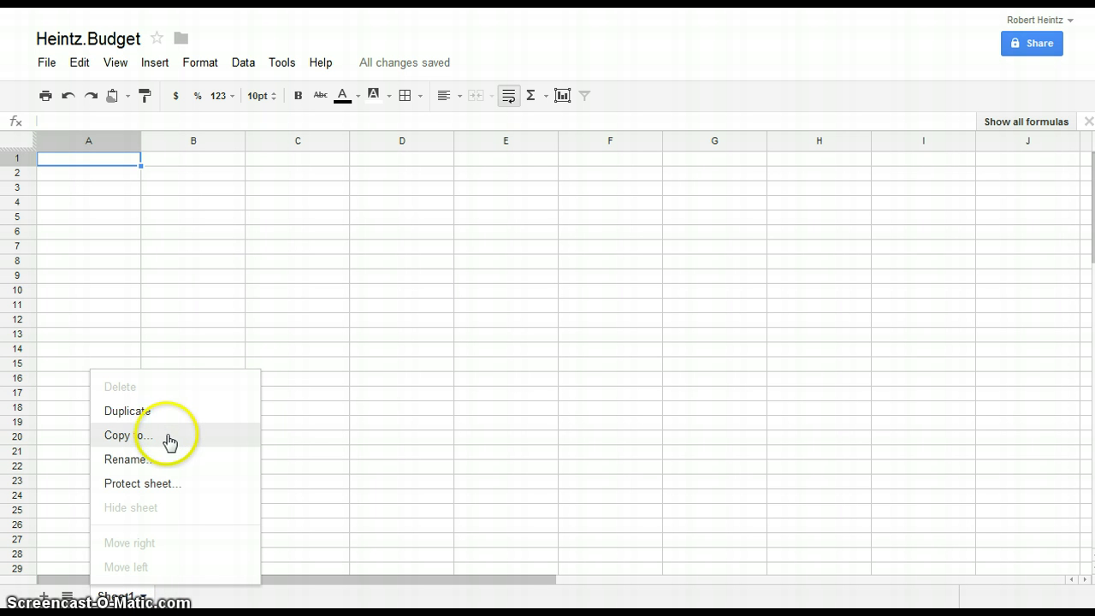
{"action": "left_click", "coordinate": [141, 456]}
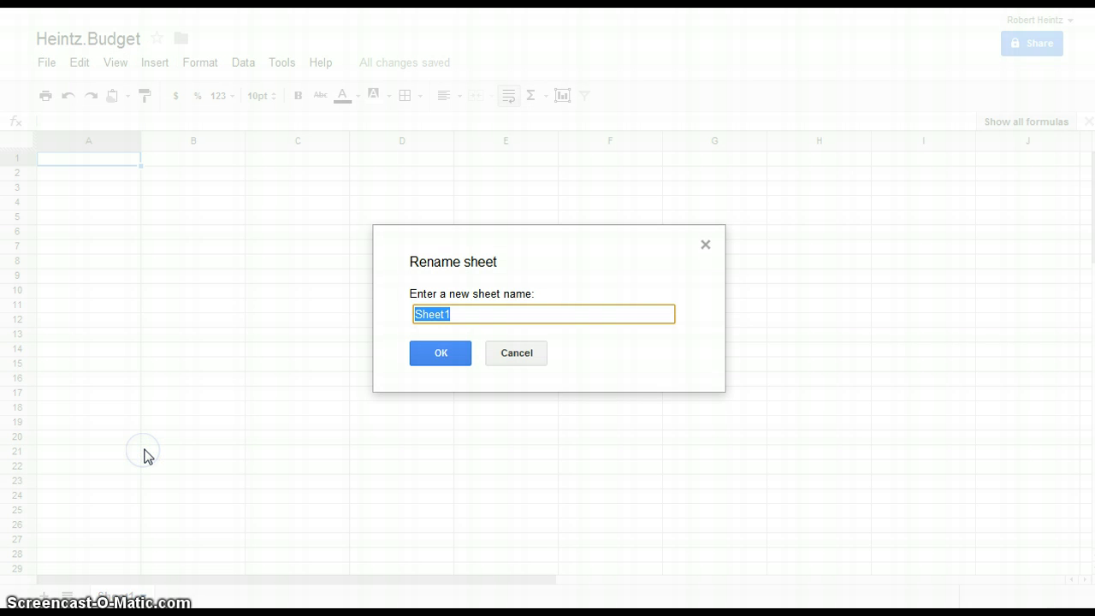
{"action": "type", "text": "SpendingJournal"}
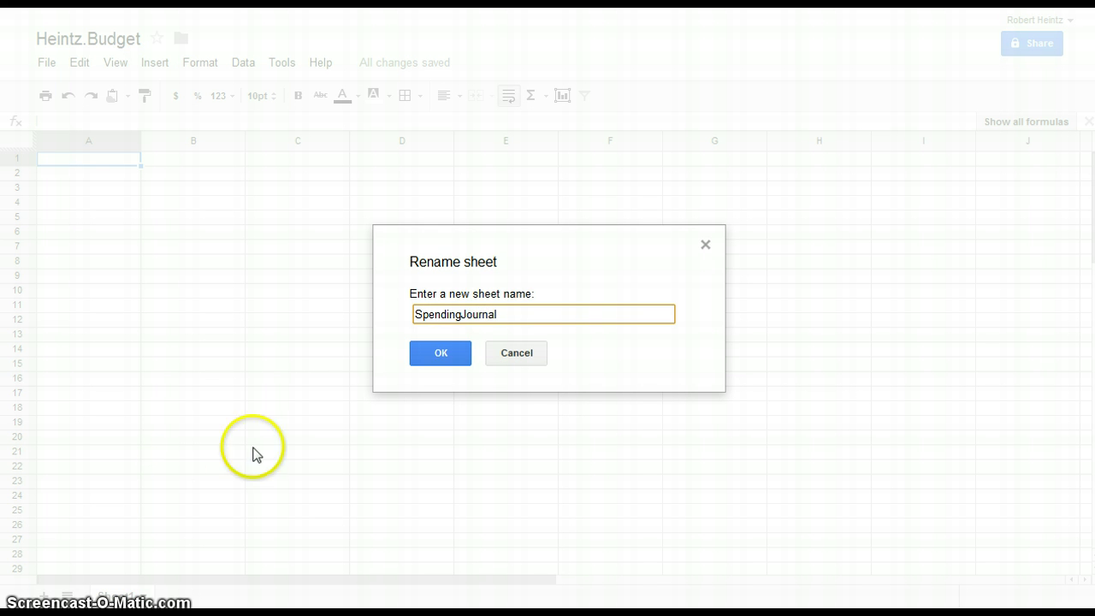
{"action": "left_click", "coordinate": [440, 354]}
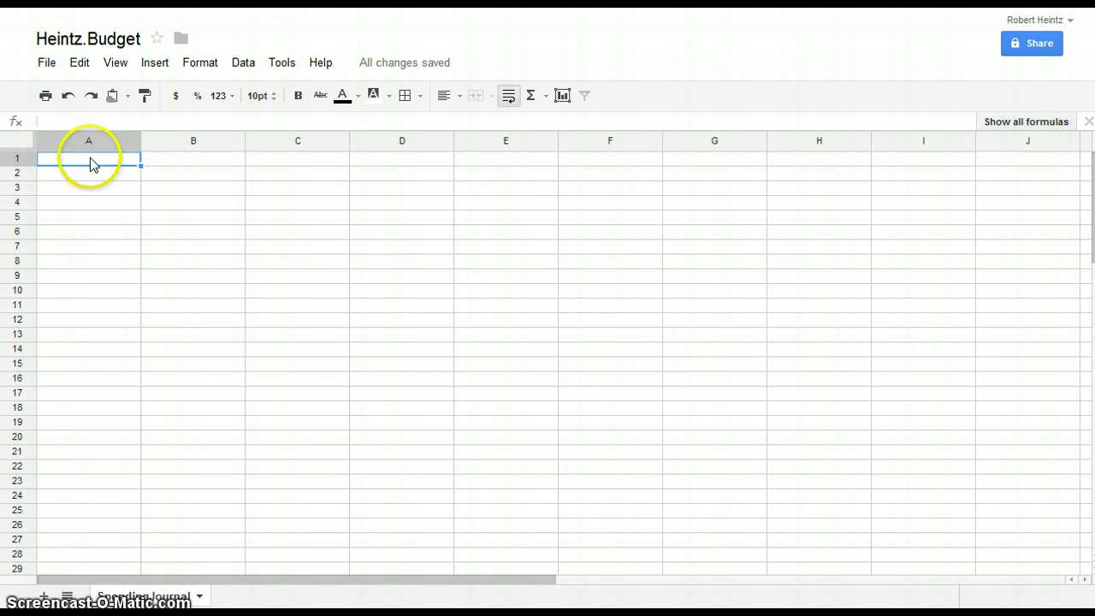
Enter the column headings Date, Expense, Amount and Category in cells A1 to D1
{"action": "type", "text": "Date"}
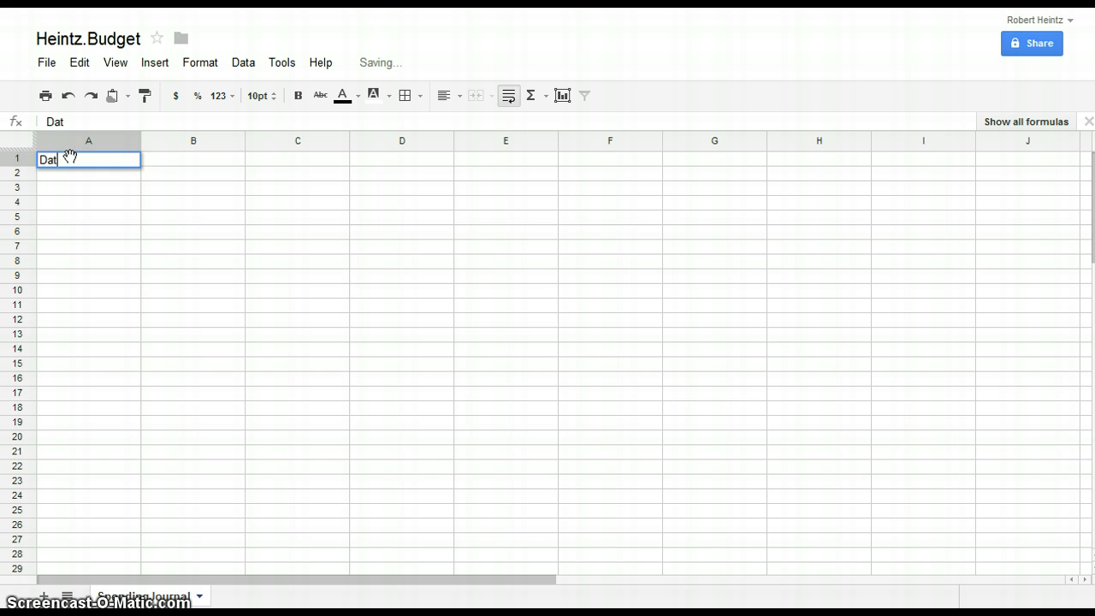
{"action": "key", "text": "Tab"}
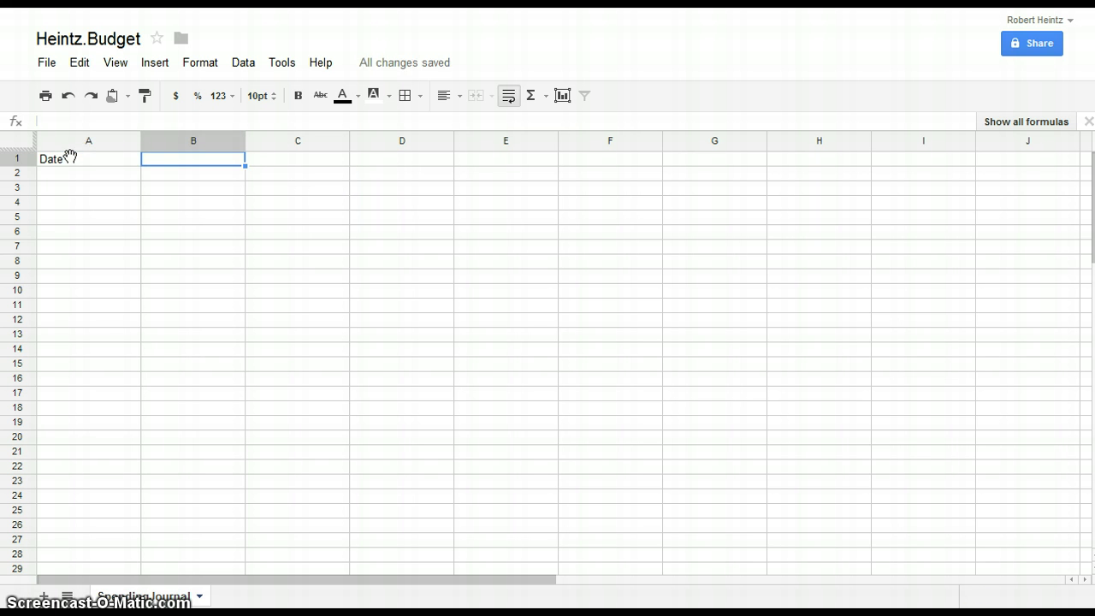
{"action": "type", "text": "Expense"}
{"action": "key", "text": "Tab"}
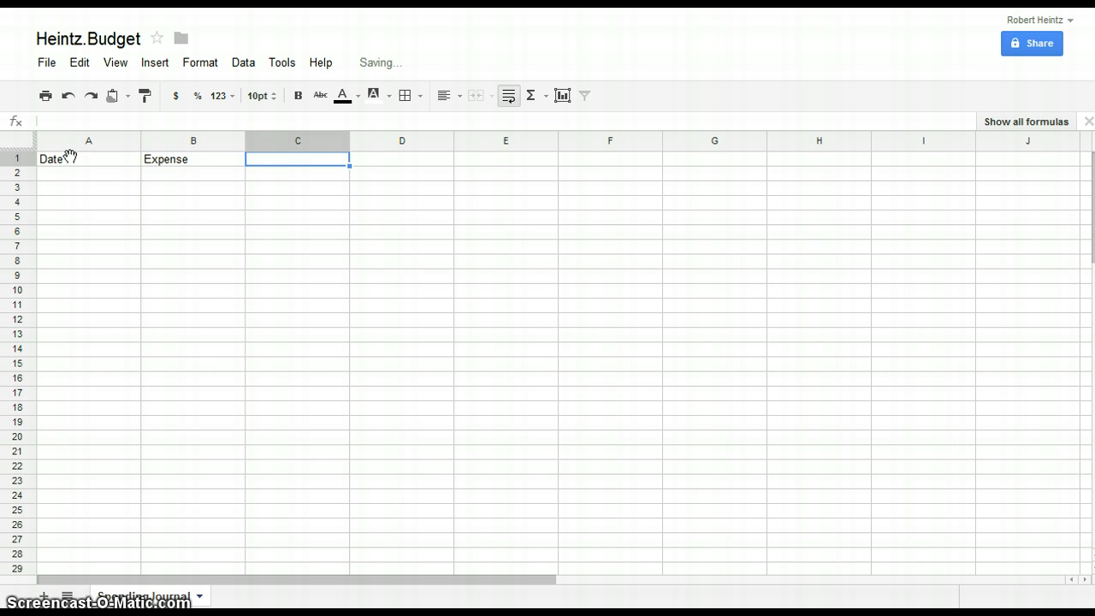
{"action": "type", "text": "Amount"}
{"action": "key", "text": "Tab"}
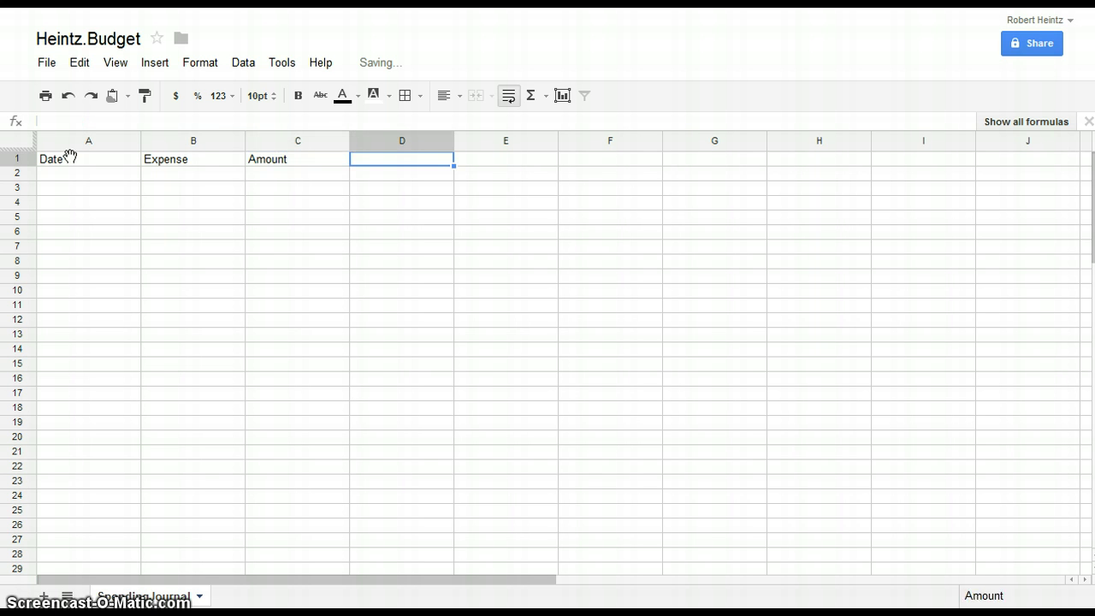
{"action": "type", "text": "Category"}
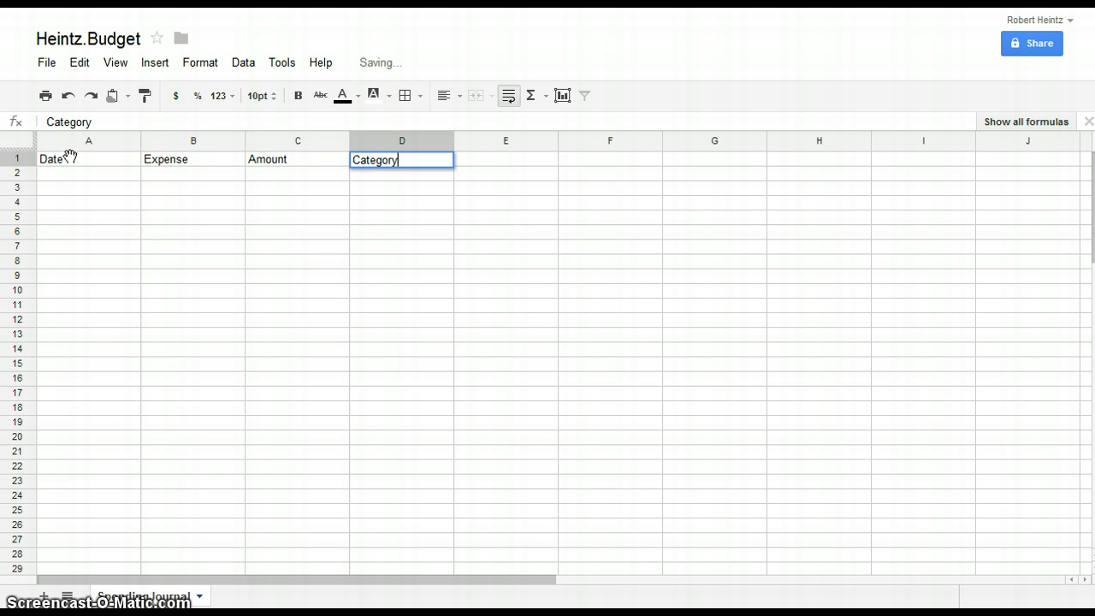
{"action": "left_click", "coordinate": [190, 229]}
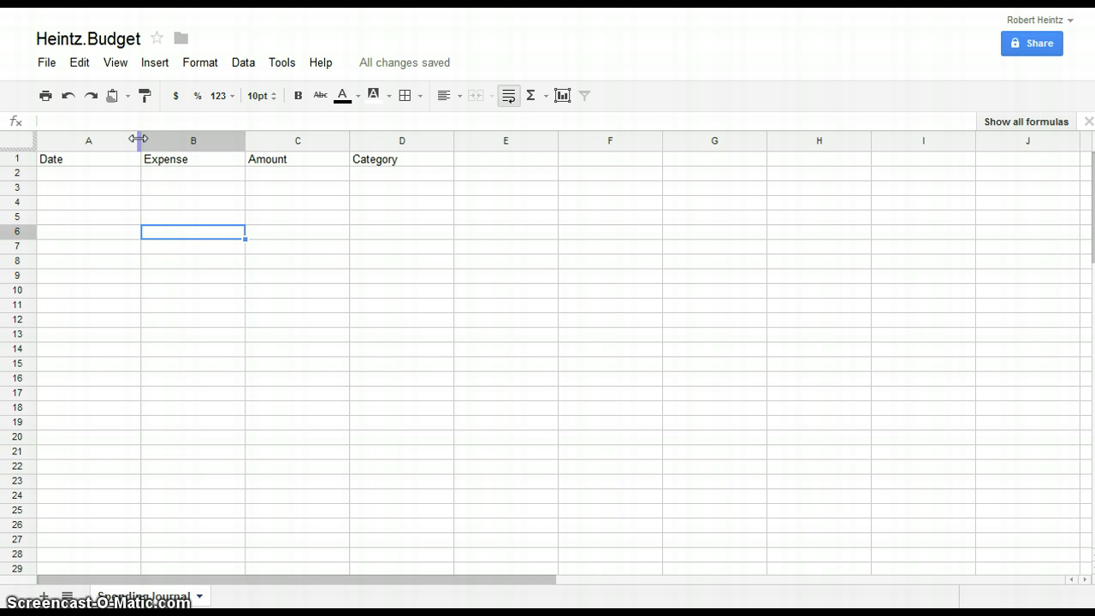
Resize the columns by narrowing Date and Amount and making Expense more than twice as wide
{"action": "left_click_drag", "start_coordinate": [139, 138], "coordinate": [100, 143]}
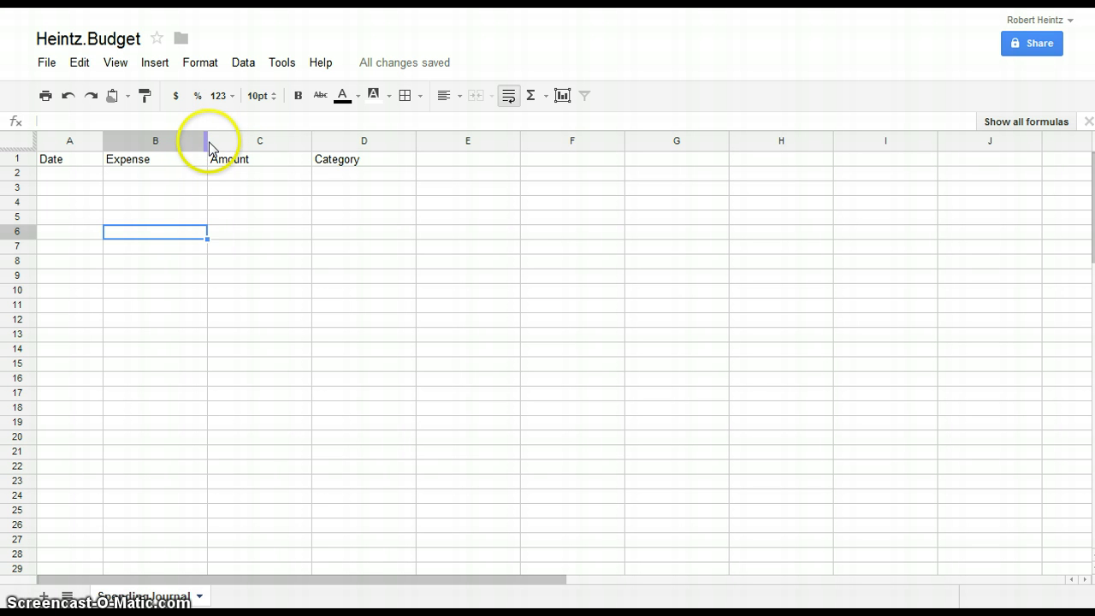
{"action": "left_click_drag", "start_coordinate": [207, 143], "coordinate": [385, 147]}
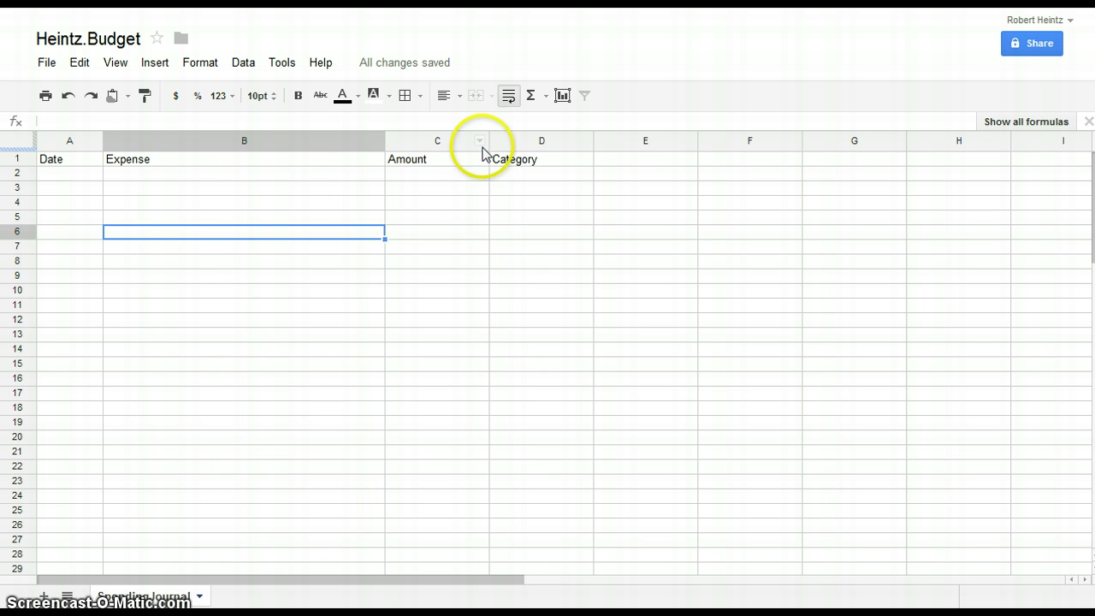
{"action": "left_click_drag", "start_coordinate": [488, 139], "coordinate": [461, 139]}
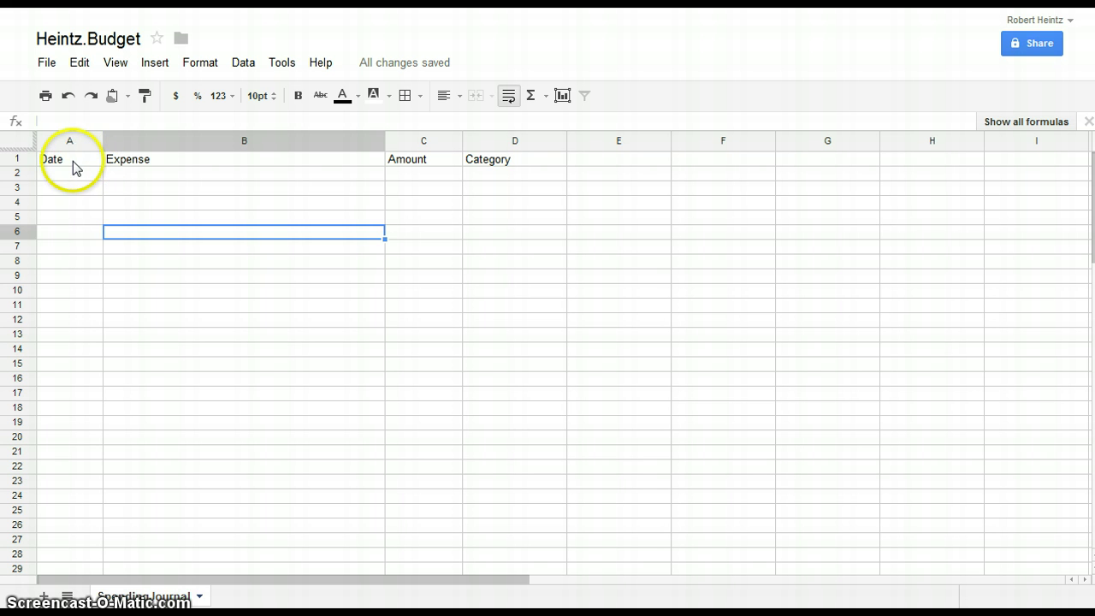
Make the four column headings in A1:D1 bold and centre them horizontally
{"action": "left_click_drag", "start_coordinate": [71, 164], "coordinate": [496, 166]}
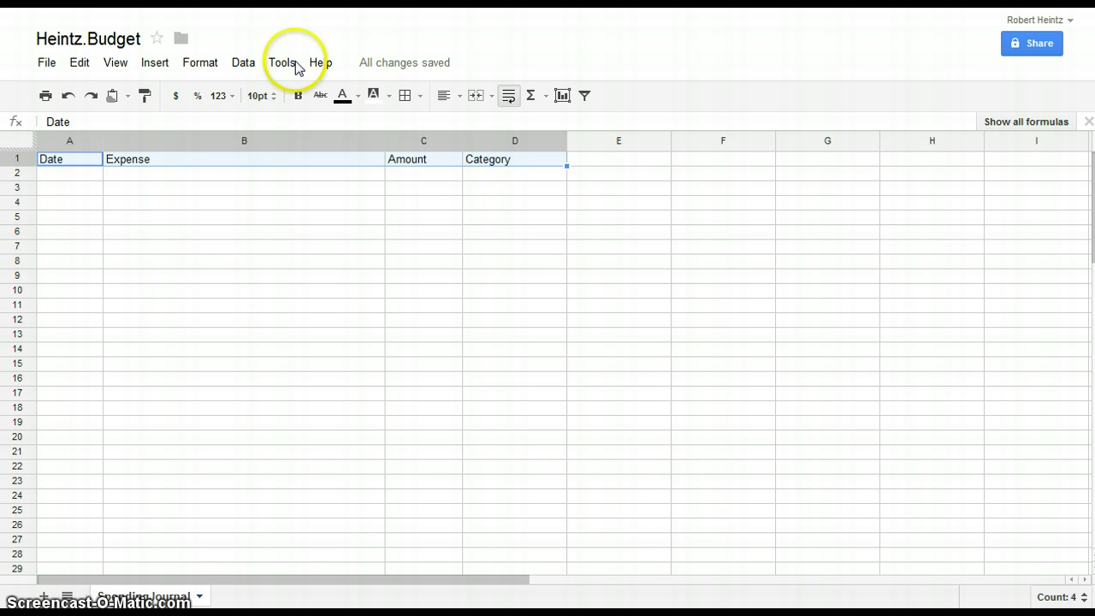
{"action": "left_click", "coordinate": [299, 95]}
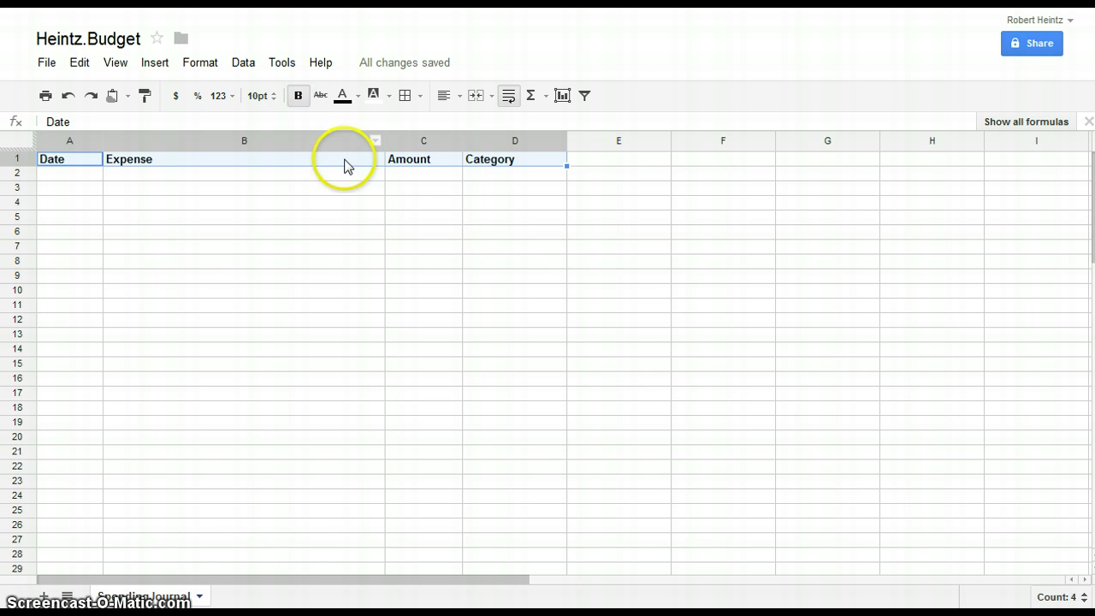
{"action": "left_click", "coordinate": [453, 95]}
{"action": "left_click", "coordinate": [470, 125]}
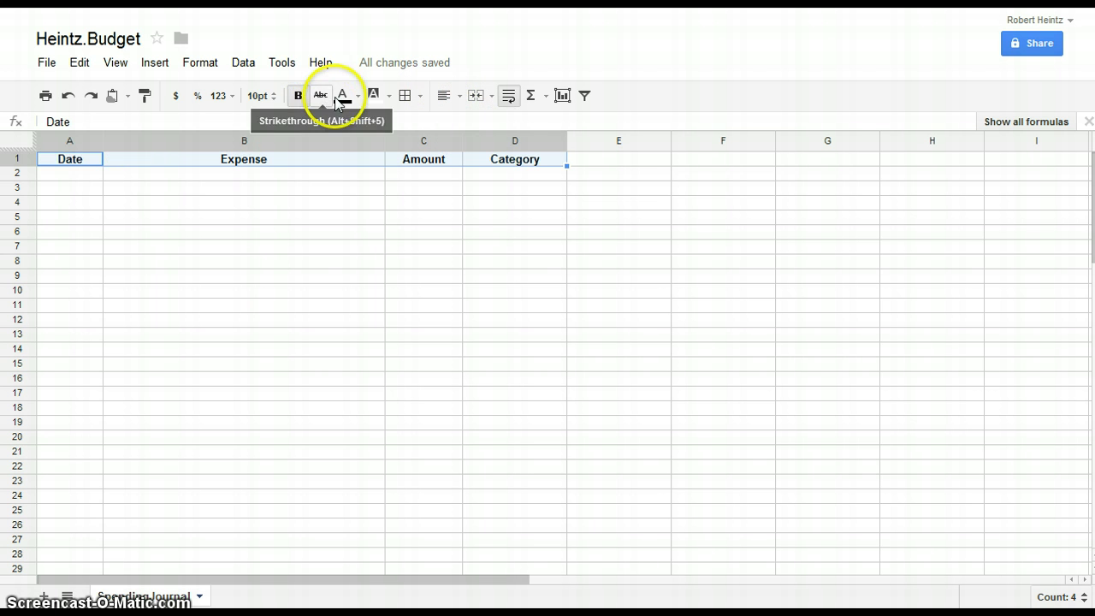
Fill the heading cells A1:D1 with orange, RGB (255, 153, 0)
{"action": "left_click", "coordinate": [391, 97]}
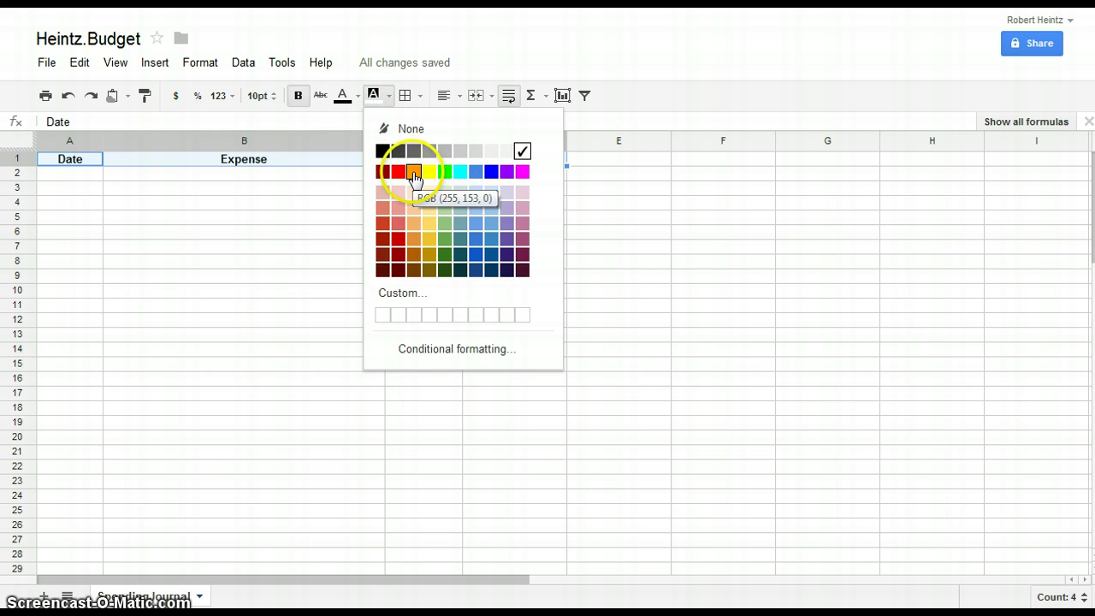
{"action": "left_click", "coordinate": [414, 172]}
{"action": "left_click", "coordinate": [288, 264]}
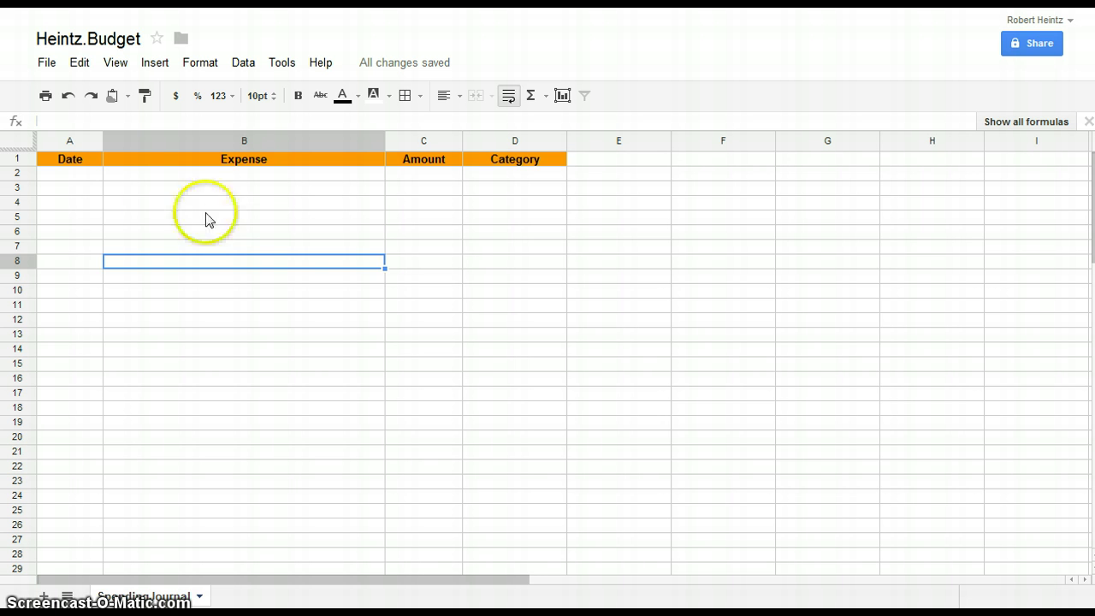
Enter the date 8/22 in cell A2 for the first expense
{"action": "left_click", "coordinate": [67, 175]}
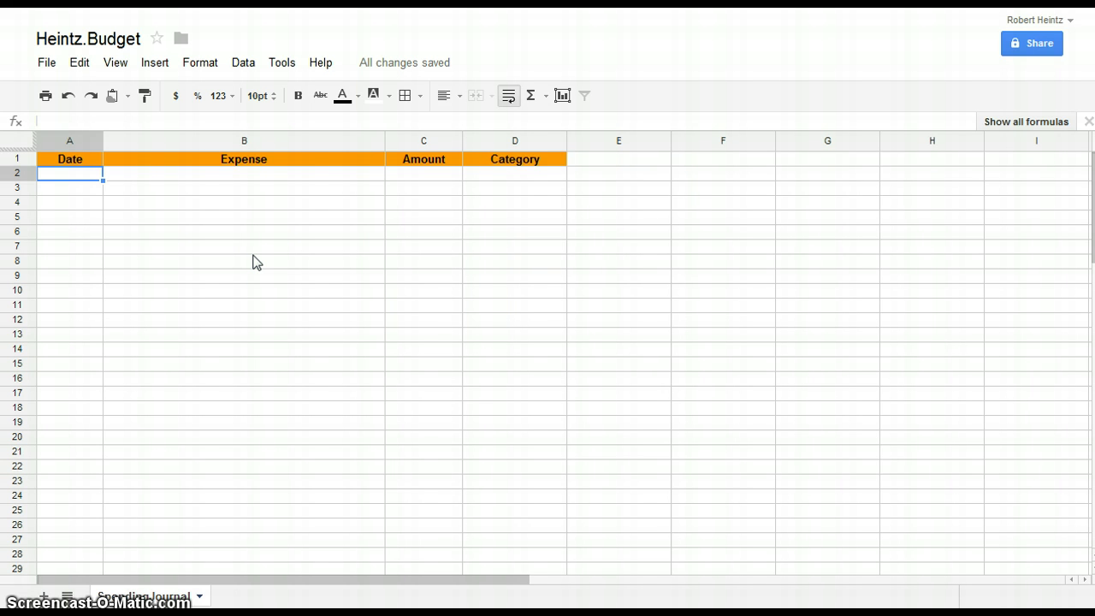
{"action": "type", "text": "8"}
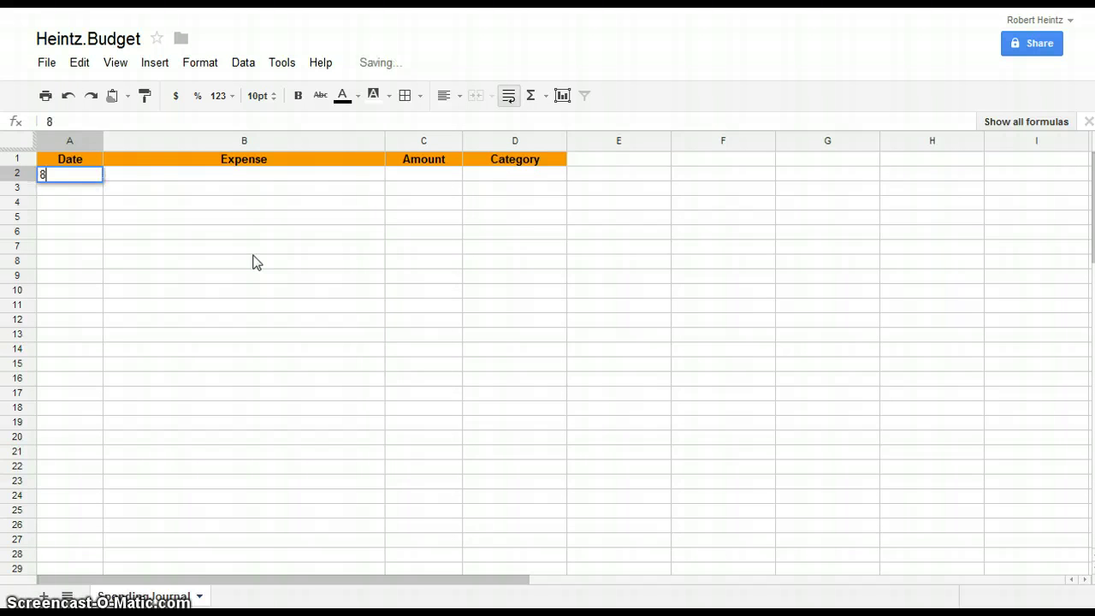
{"action": "type", "text": "/22"}
{"action": "key", "text": "Return"}
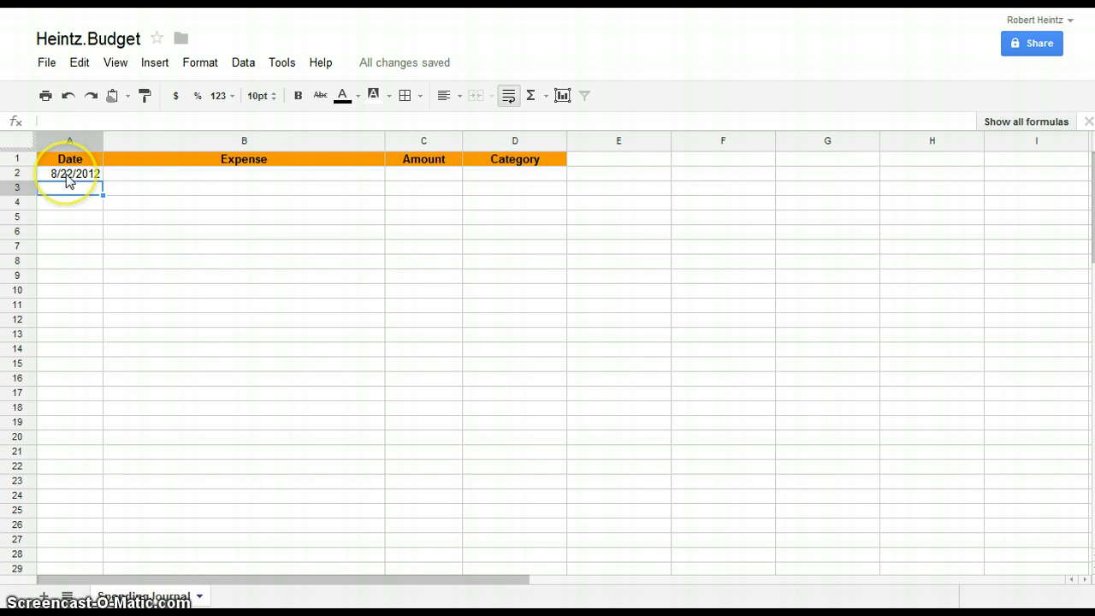
Record the expense "Lunch (pizza, drink)" in B2 with an amount of 4.5 in C2
{"action": "left_click", "coordinate": [133, 175]}
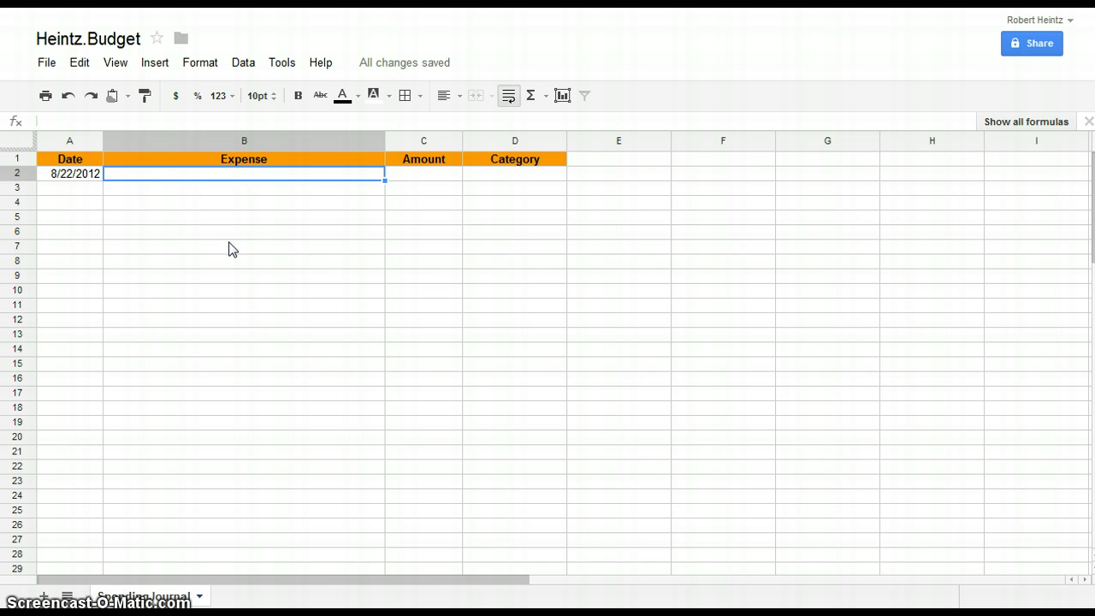
{"action": "type", "text": "Lunch (pize"}
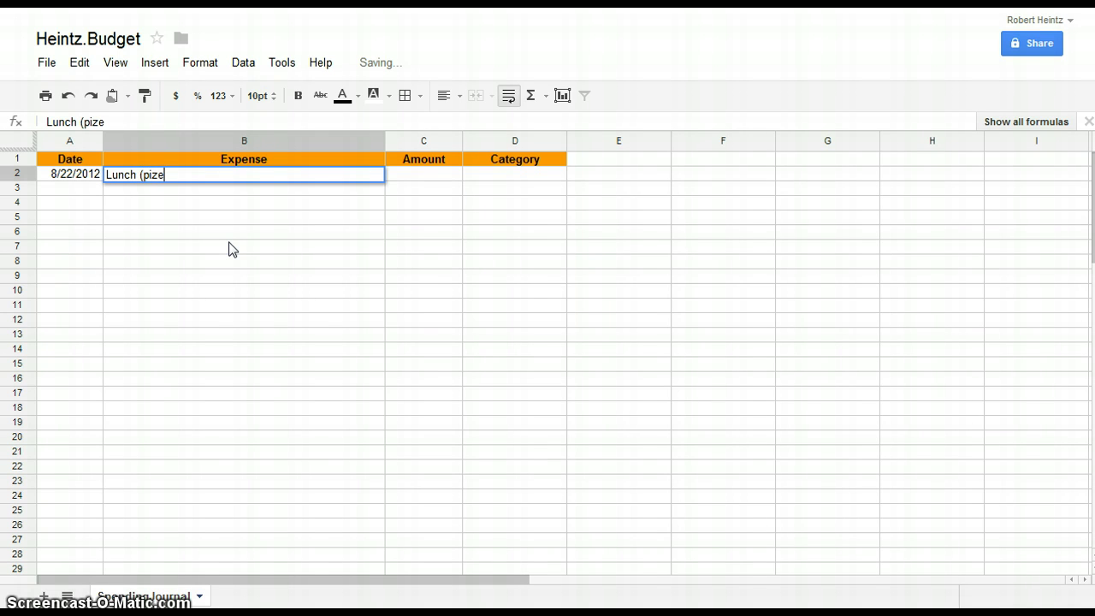
{"action": "key", "text": "BackSpace"}
{"action": "type", "text": "za, drink"}
{"action": "key", "text": "Tab"}
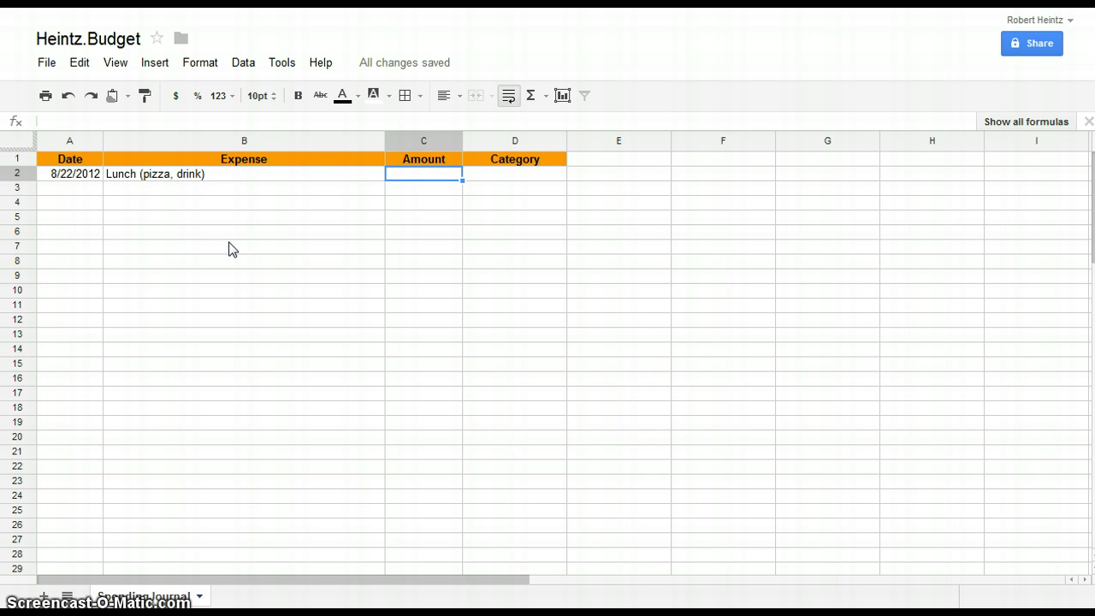
{"action": "type", "text": "4.5"}
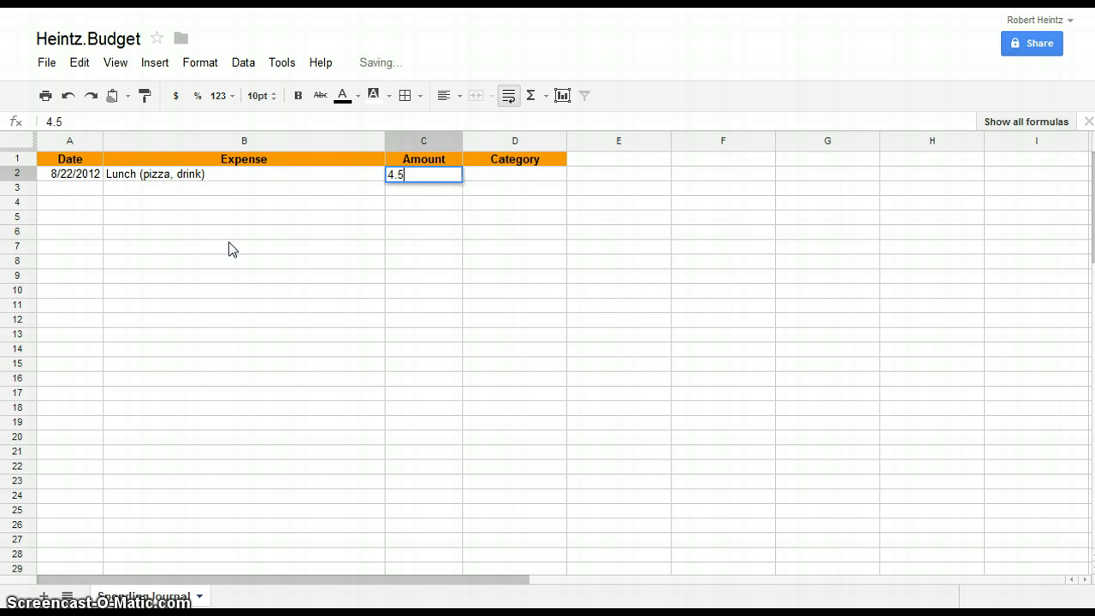
{"action": "key", "text": "Tab"}
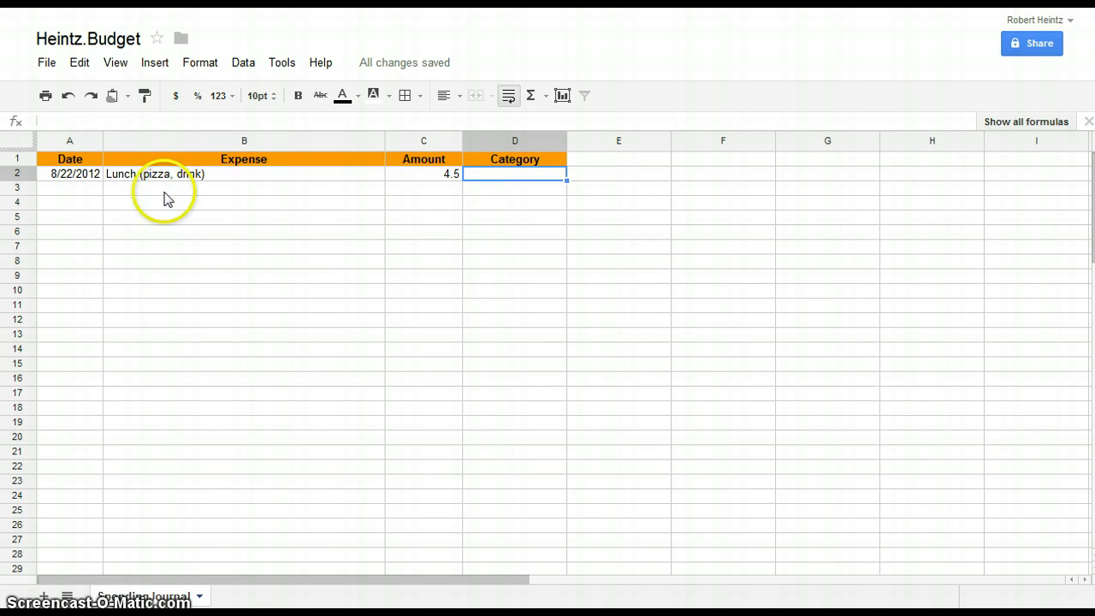
Record the expense "Bus" in B3 with an amount of 1.5 in C3
{"action": "left_click", "coordinate": [81, 194]}
{"action": "left_click", "coordinate": [137, 192]}
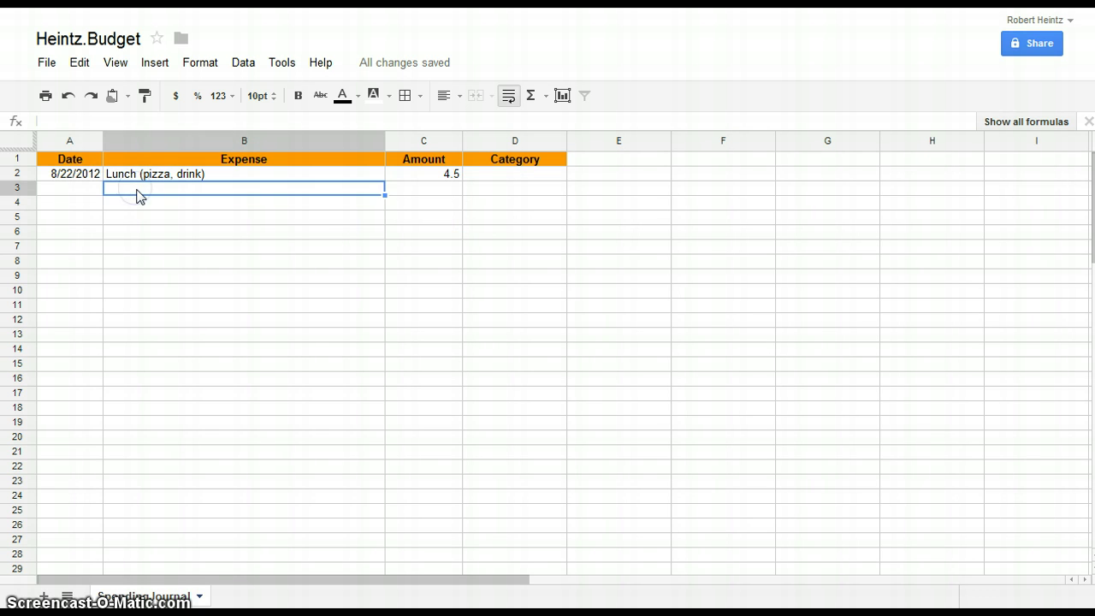
{"action": "type", "text": "Bus"}
{"action": "key", "text": "Tab"}
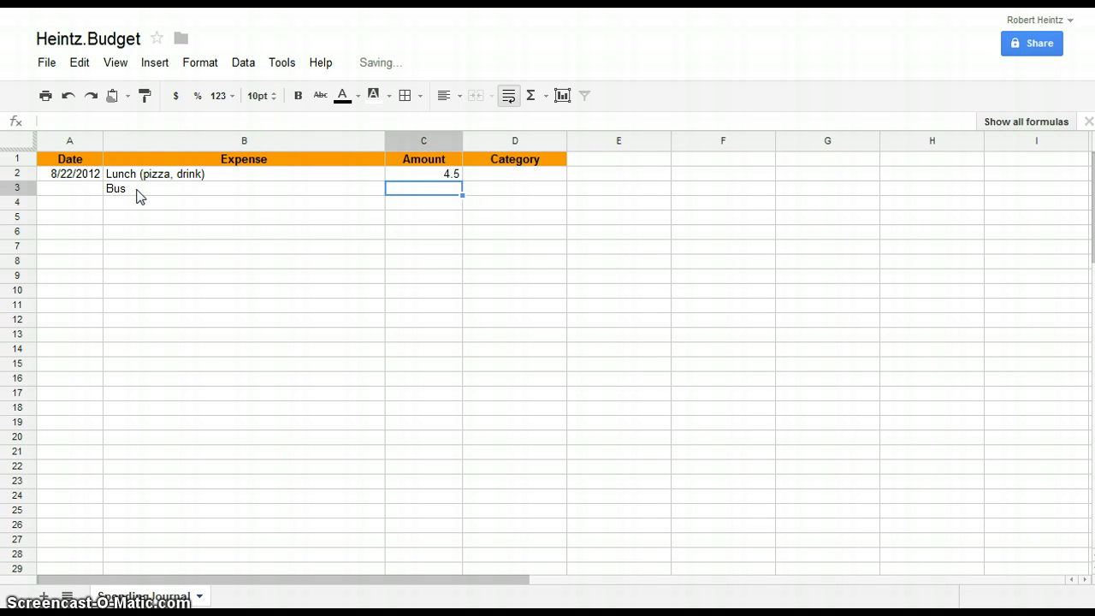
{"action": "type", "text": "1.5"}
{"action": "key", "text": "Tab"}
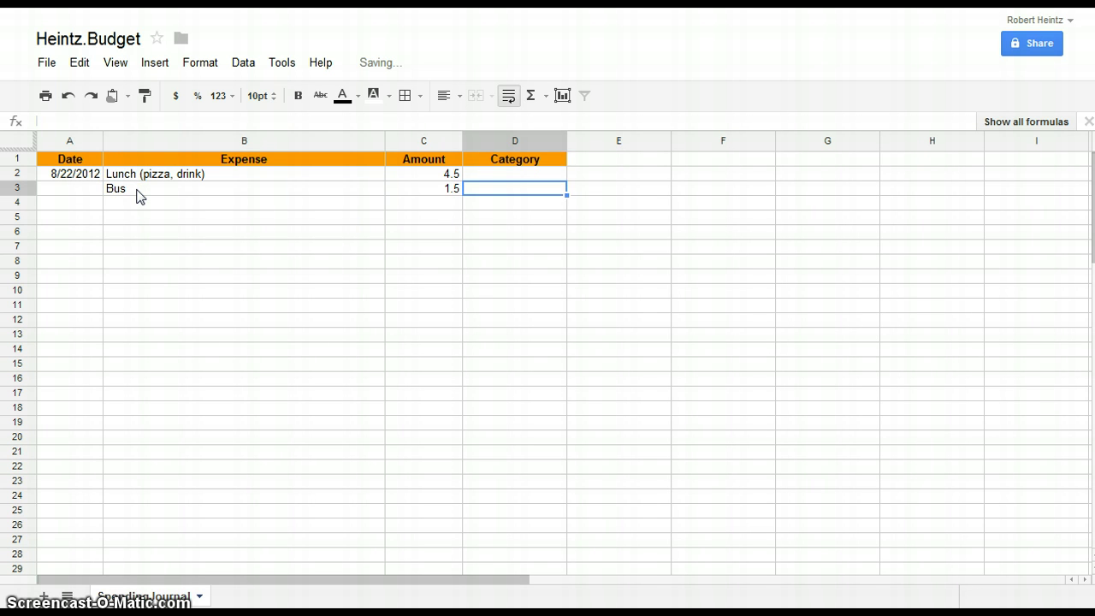
{"action": "key", "text": "Return"}
Record the expense "Snack (candy bar)" in B4 with an amount of 0.75 in C4
{"action": "left_click", "coordinate": [140, 203]}
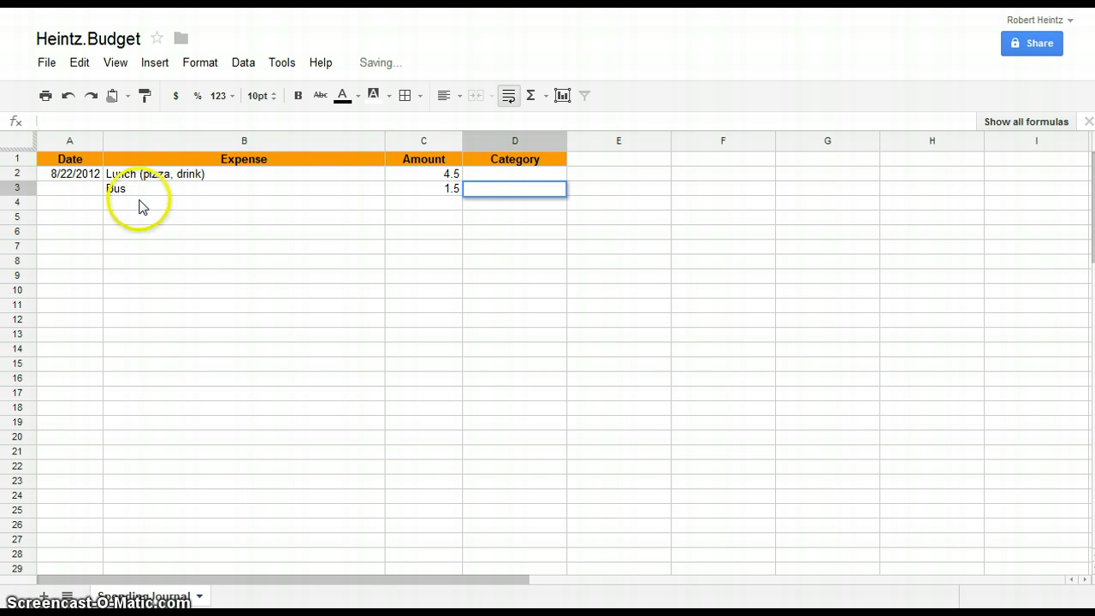
{"action": "type", "text": "Snack"}
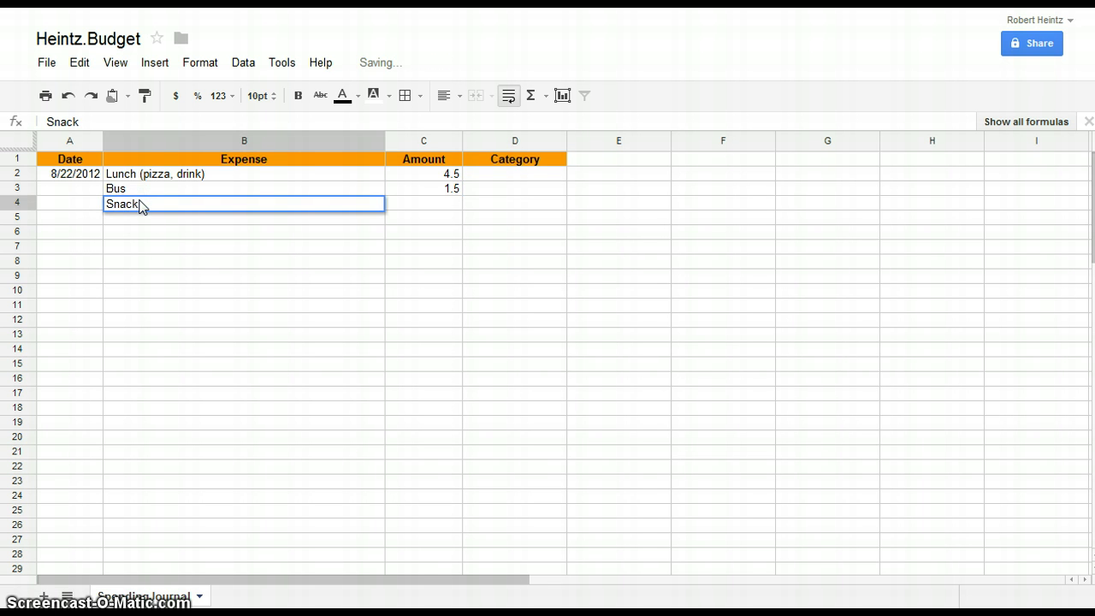
{"action": "type", "text": " (candy bar"}
{"action": "key", "text": "Tab"}
{"action": "type", "text": ".7"}
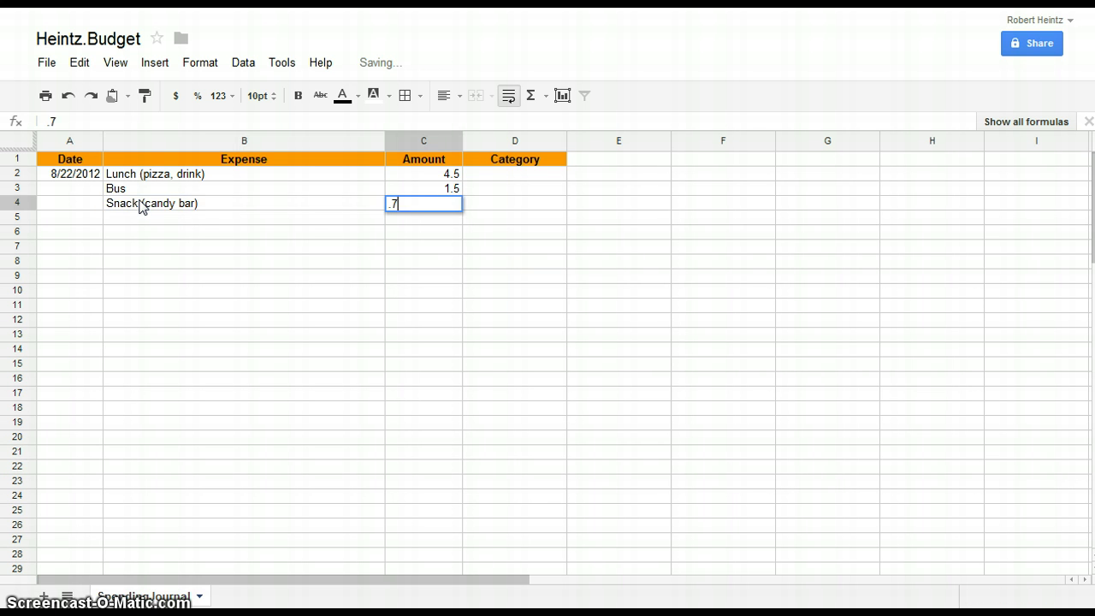
{"action": "key", "text": "Return"}
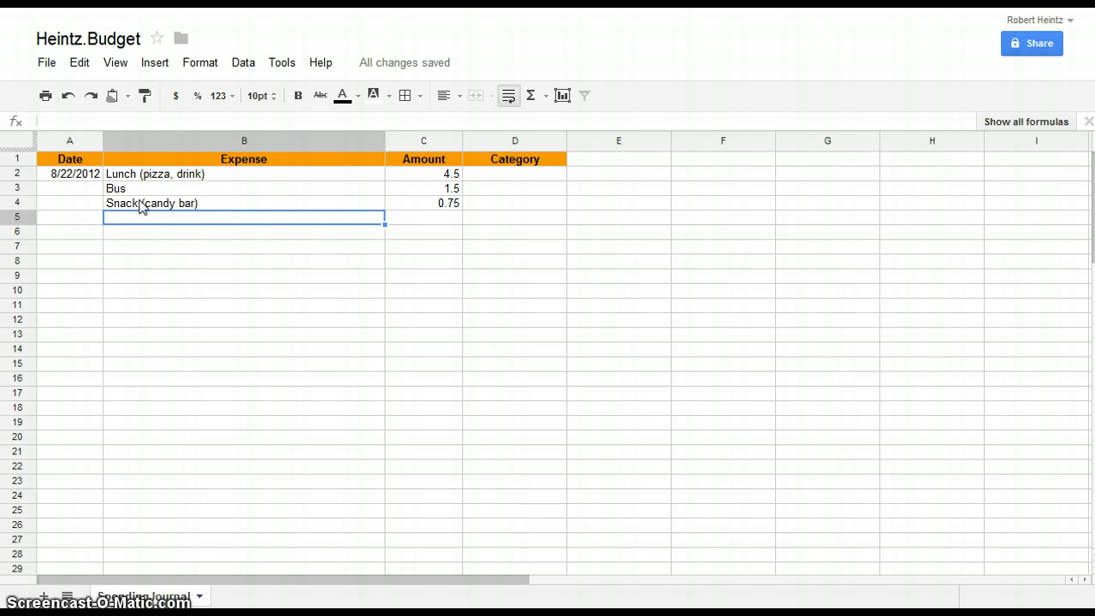
Record the expense "Movie ticket" in B5 with an amount of 8.5 in C5
{"action": "type", "text": "Movei"}
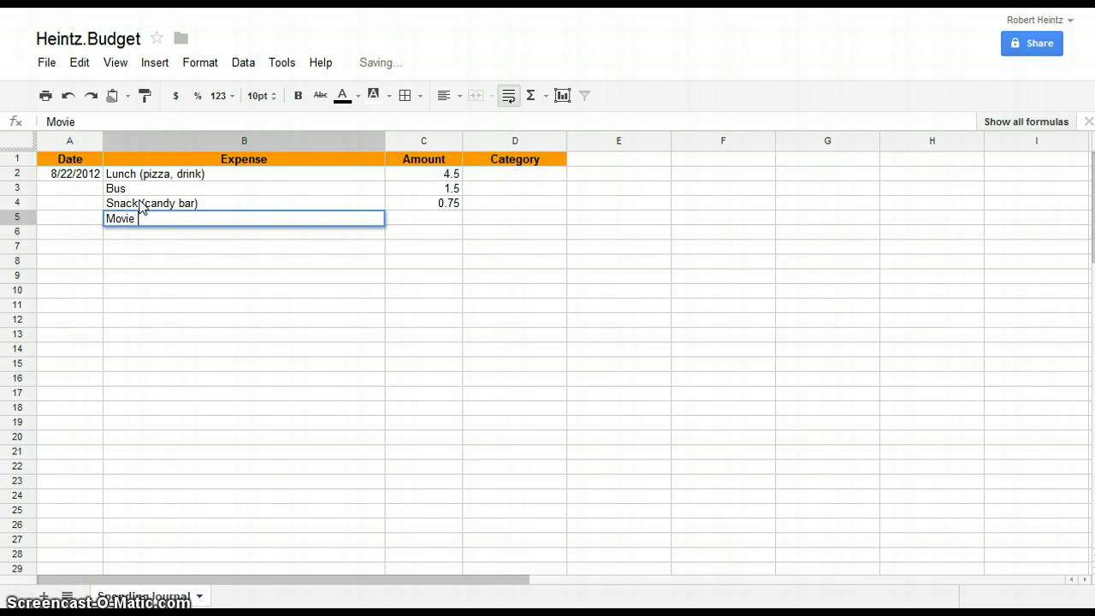
{"action": "type", "text": " ticket"}
{"action": "key", "text": "Tab"}
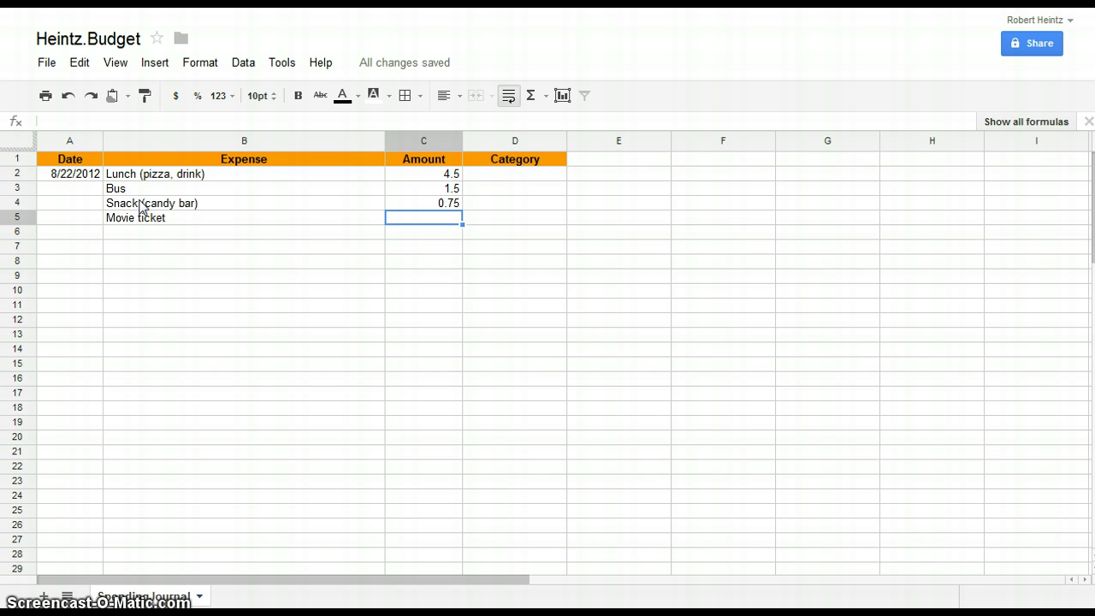
{"action": "type", "text": "8.5"}
{"action": "key", "text": "Return"}
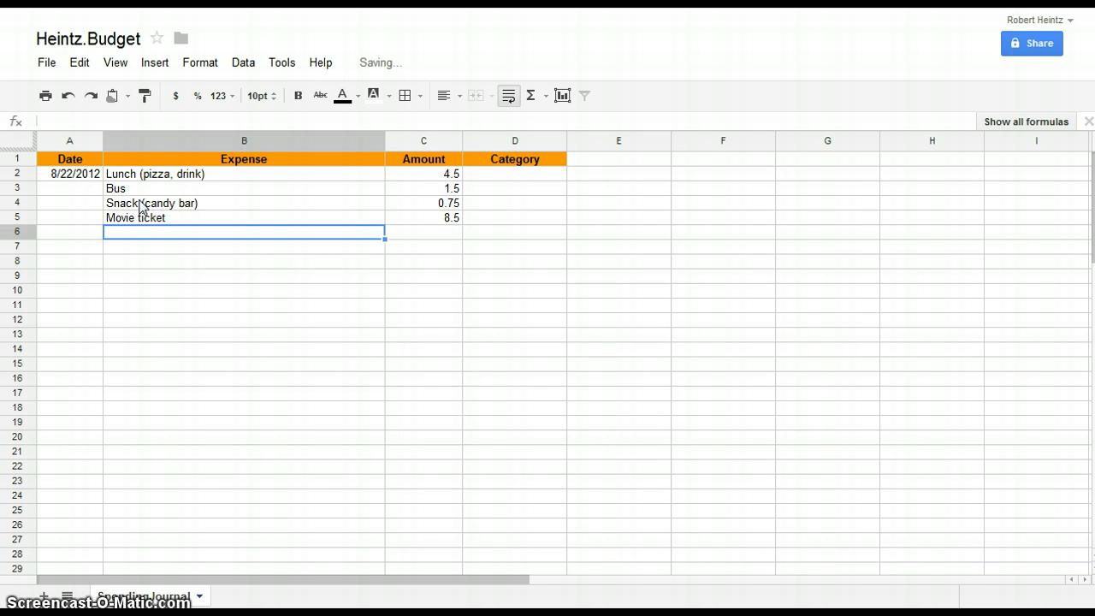
{"action": "left_click", "coordinate": [157, 246]}
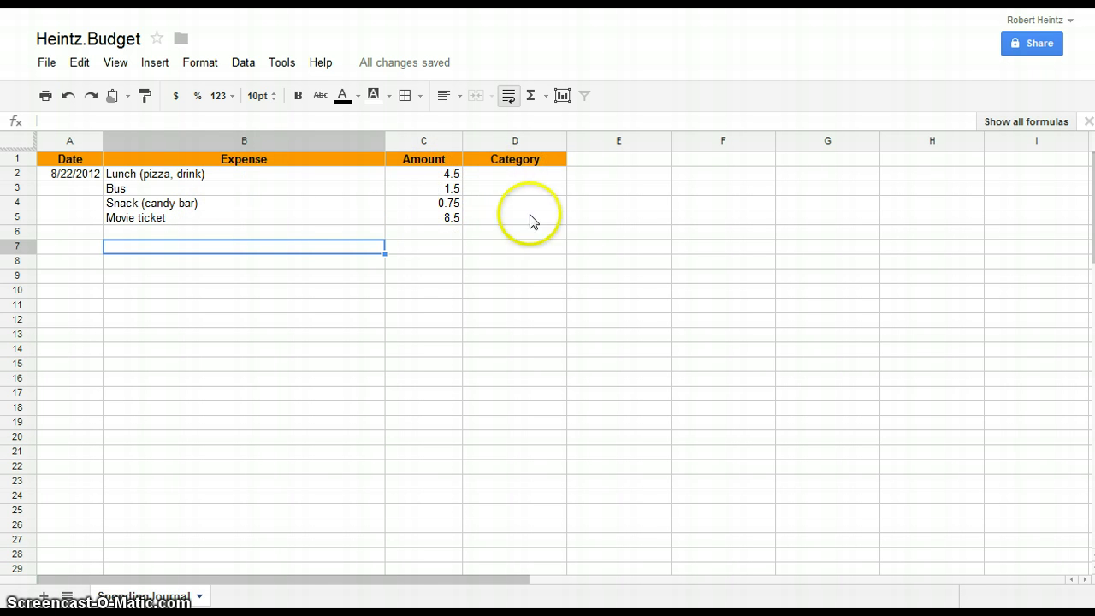
Enter the heading "Category" in cell F1 for a separate list of spending categories
{"action": "left_click", "coordinate": [734, 161]}
{"action": "type", "text": "C"}
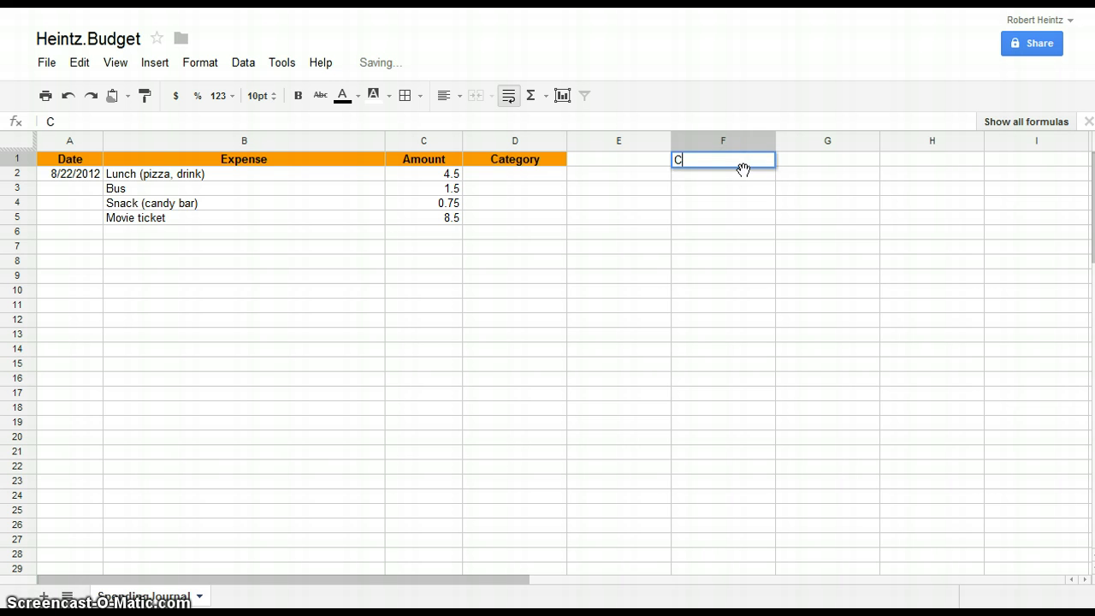
{"action": "type", "text": "ategory"}
{"action": "left_click", "coordinate": [704, 174]}
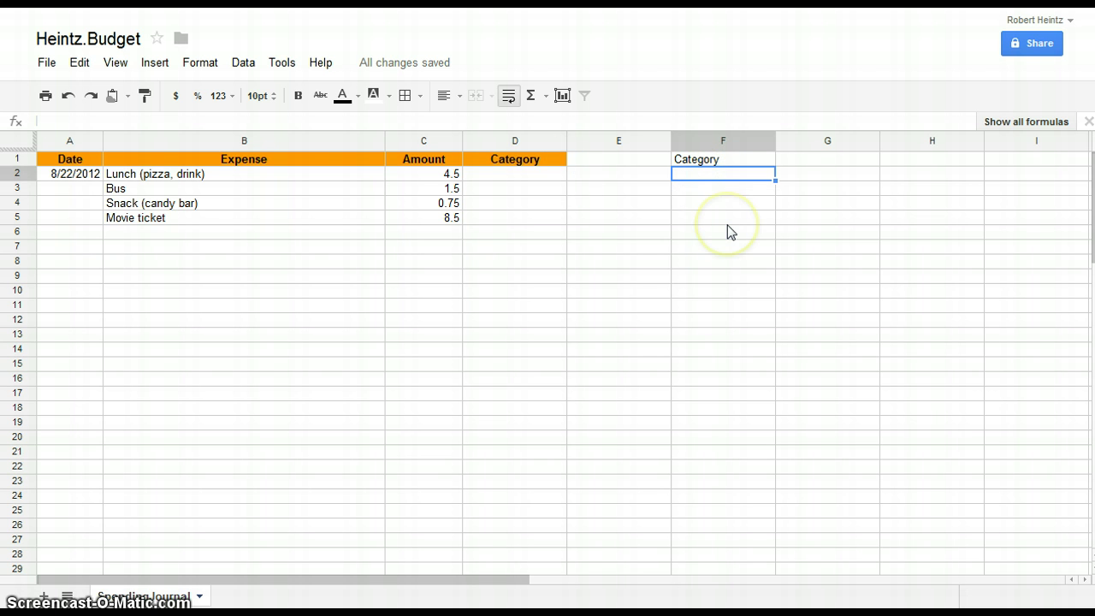
List the categories Food, Transportation, Entertainment, Health, Clothing, Savings and Other in cells F2:F8
{"action": "type", "text": "Food"}
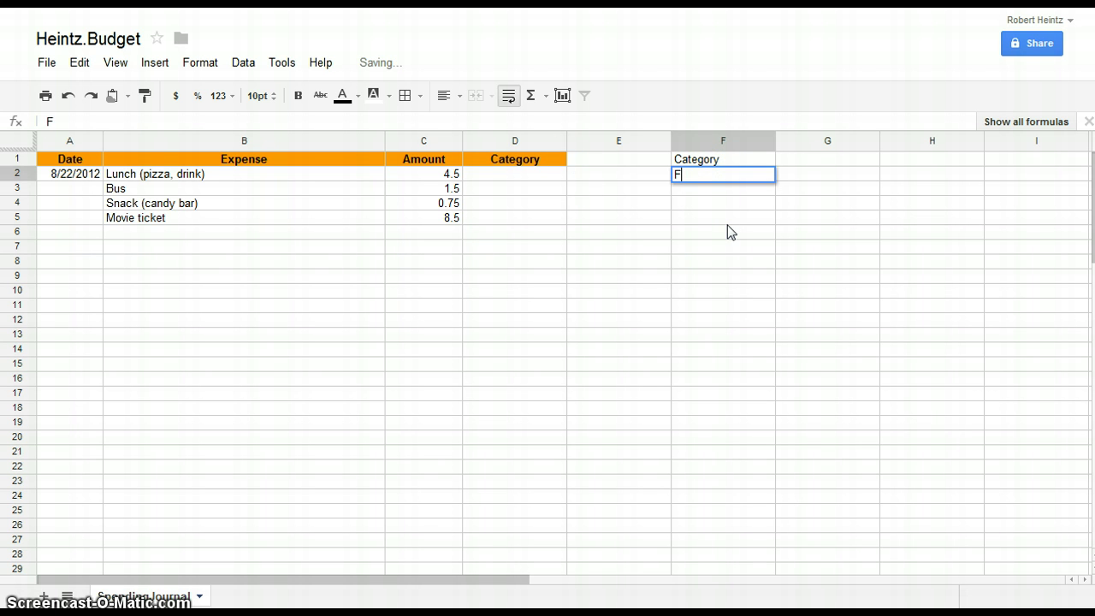
{"action": "key", "text": "Return"}
{"action": "type", "text": "Transportation"}
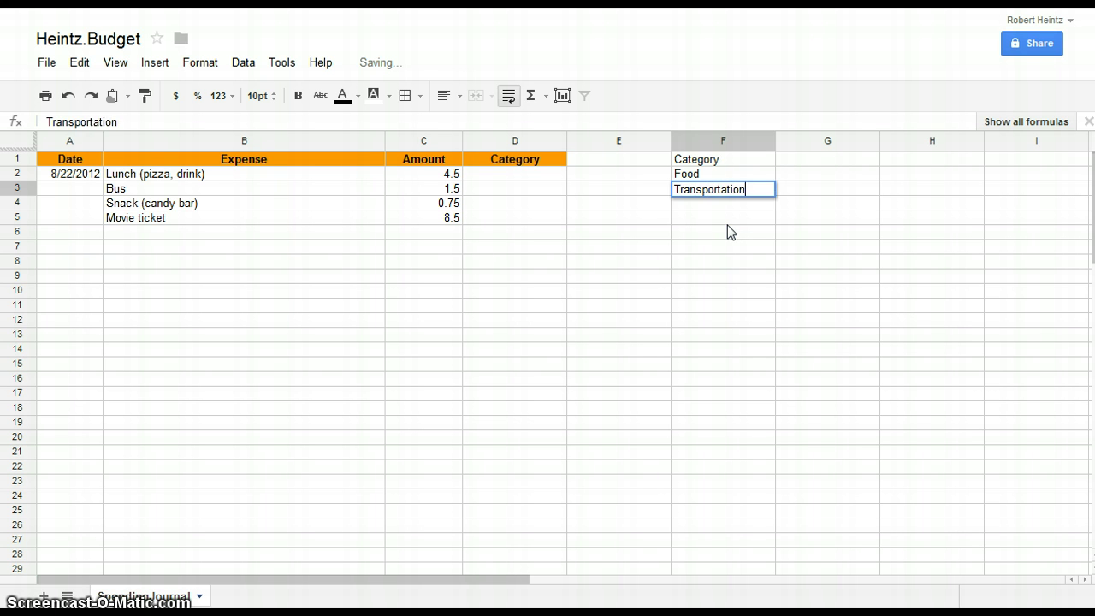
{"action": "key", "text": "Return"}
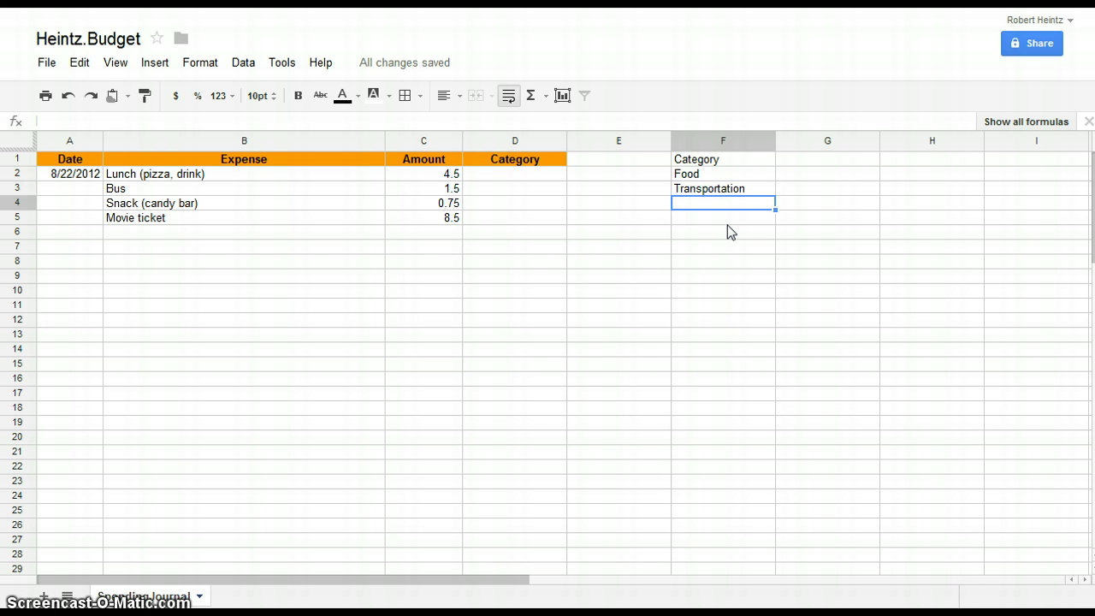
{"action": "type", "text": "Entertainment"}
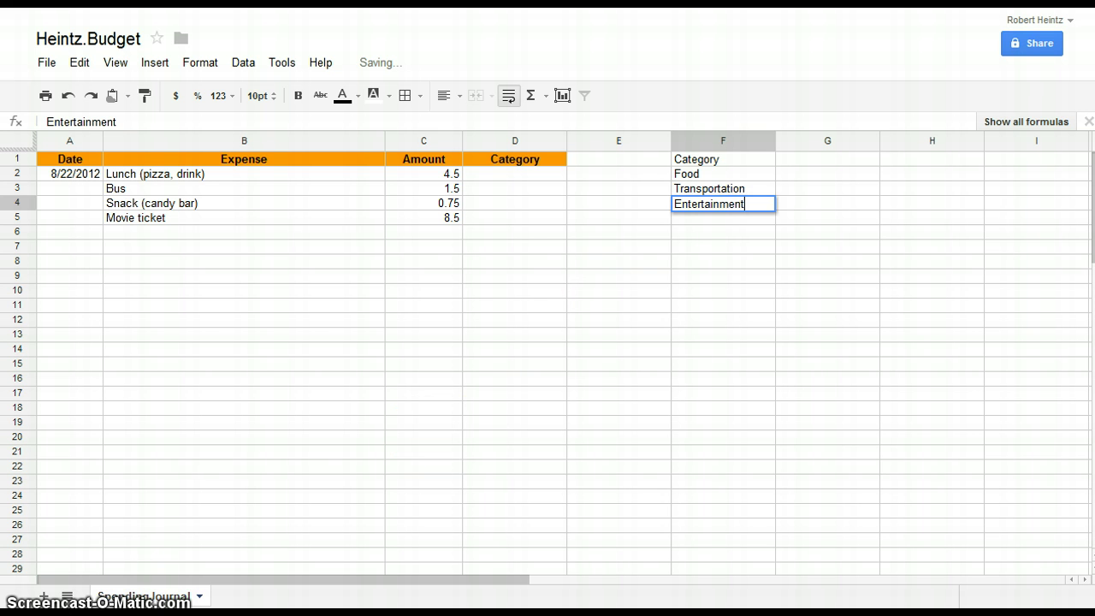
{"action": "key", "text": "Return"}
{"action": "type", "text": "Health"}
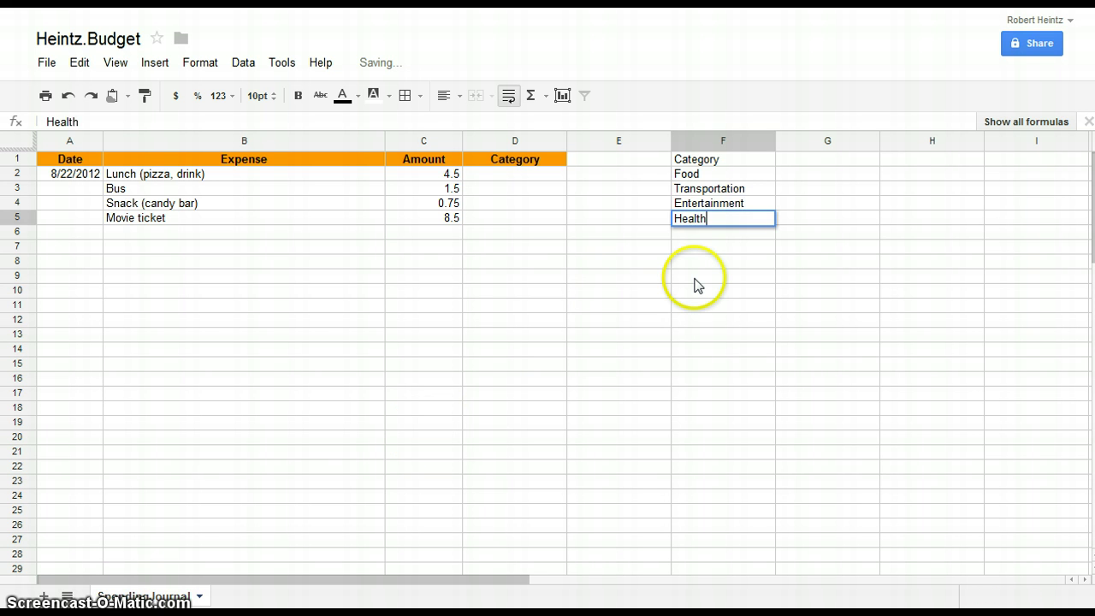
{"action": "key", "text": "Return"}
{"action": "type", "text": "CL"}
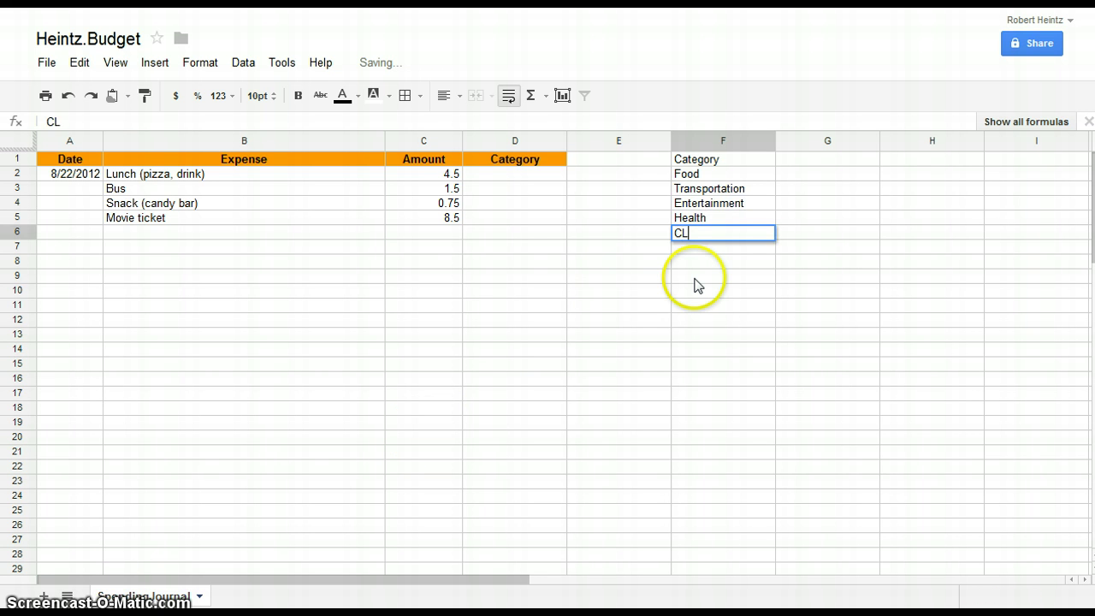
{"action": "type", "text": "othing"}
{"action": "key", "text": "Return"}
{"action": "type", "text": "Savings"}
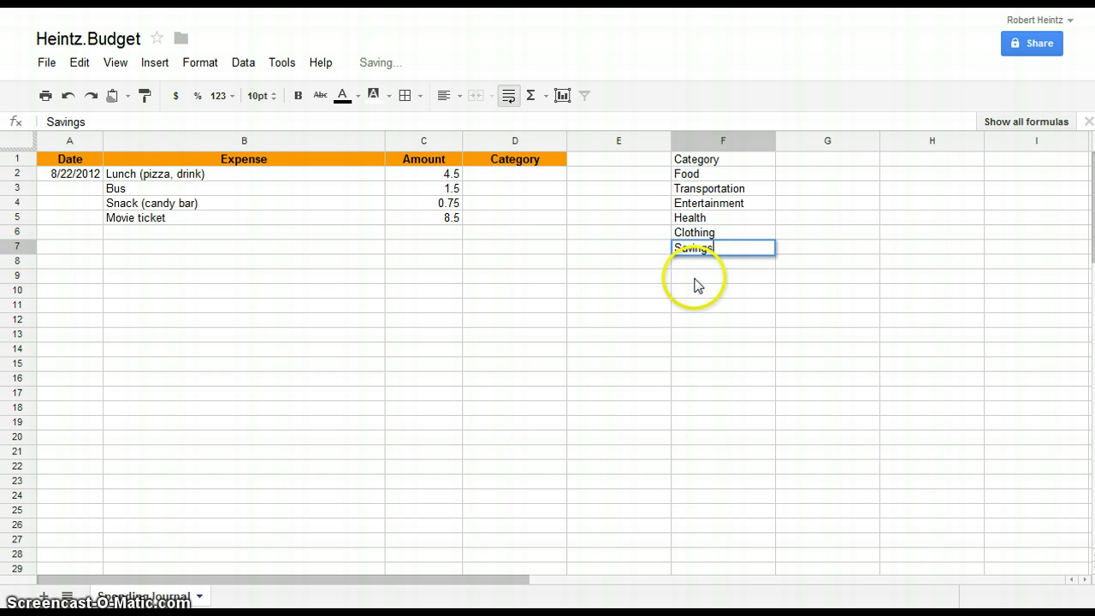
{"action": "key", "text": "Return"}
{"action": "type", "text": "Other"}
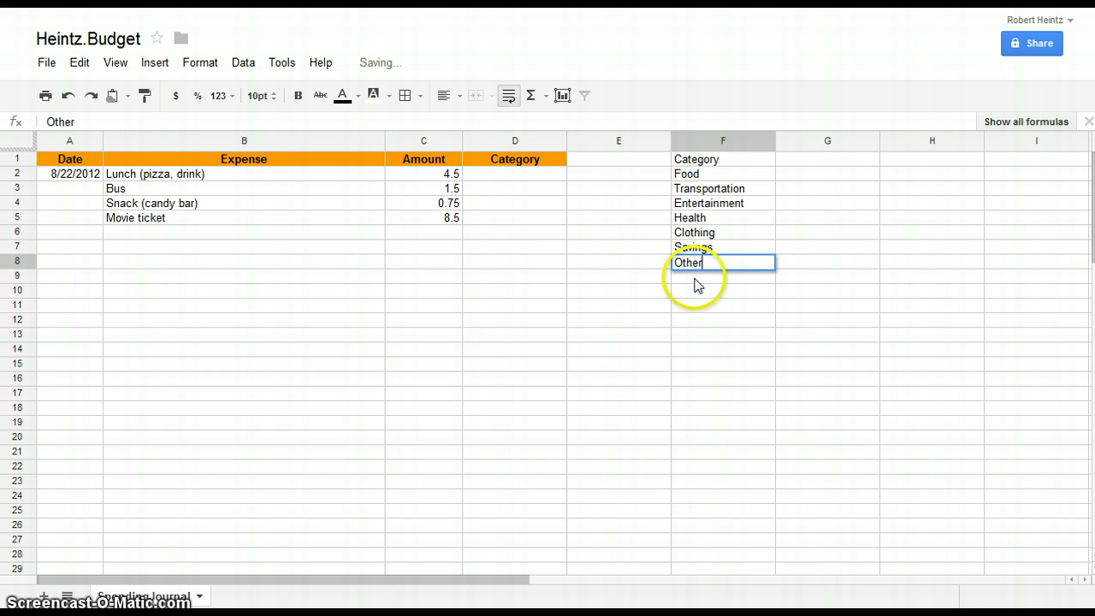
Fill the "Category" heading cell F1 with bright green
{"action": "left_click", "coordinate": [697, 160]}
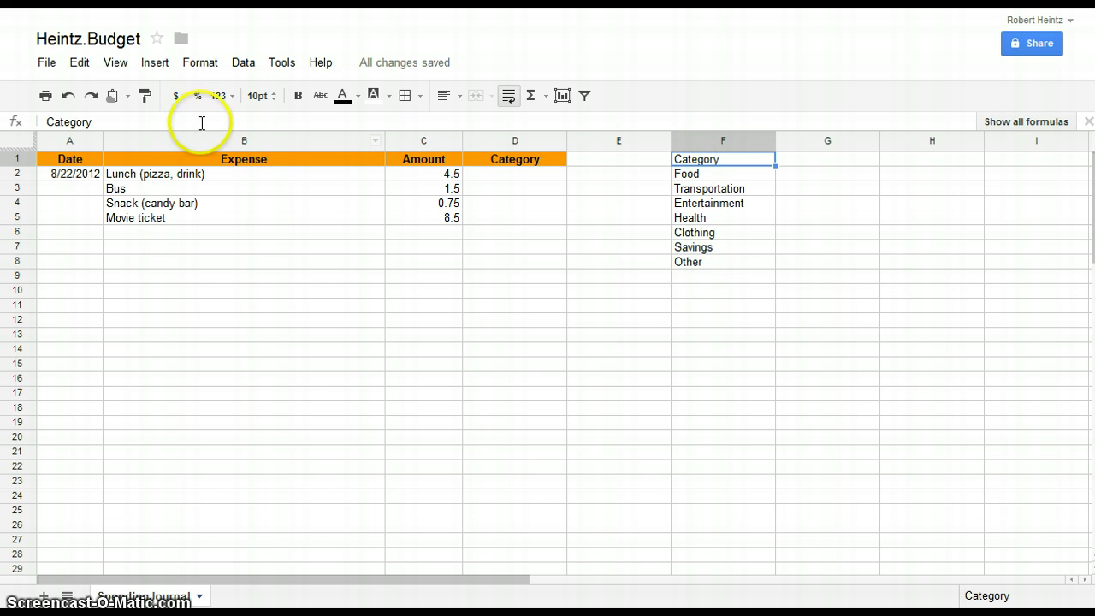
{"action": "left_click", "coordinate": [375, 95]}
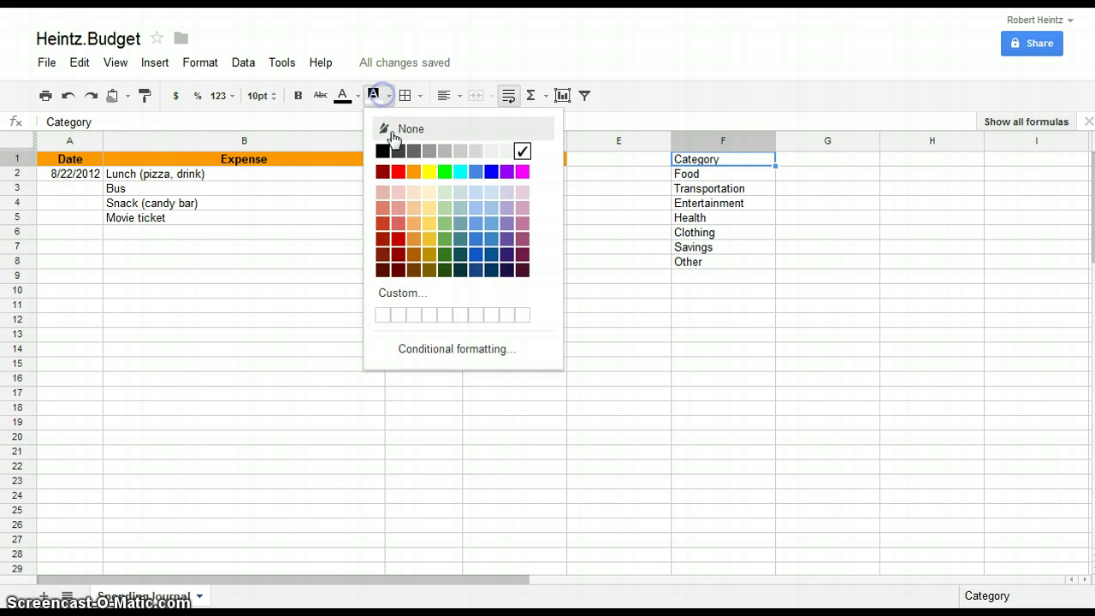
{"action": "left_click", "coordinate": [444, 172]}
{"action": "left_click", "coordinate": [572, 404]}
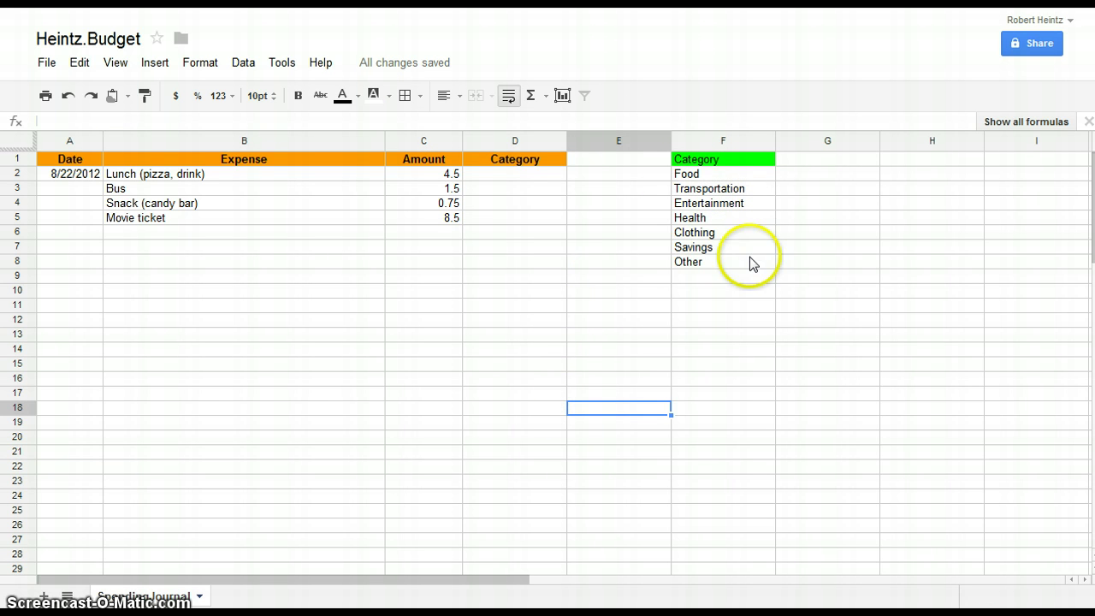
Assign categories to the four expenses in D2:D5: Food, Transportation, Food and Entertainment
{"action": "left_click", "coordinate": [488, 175]}
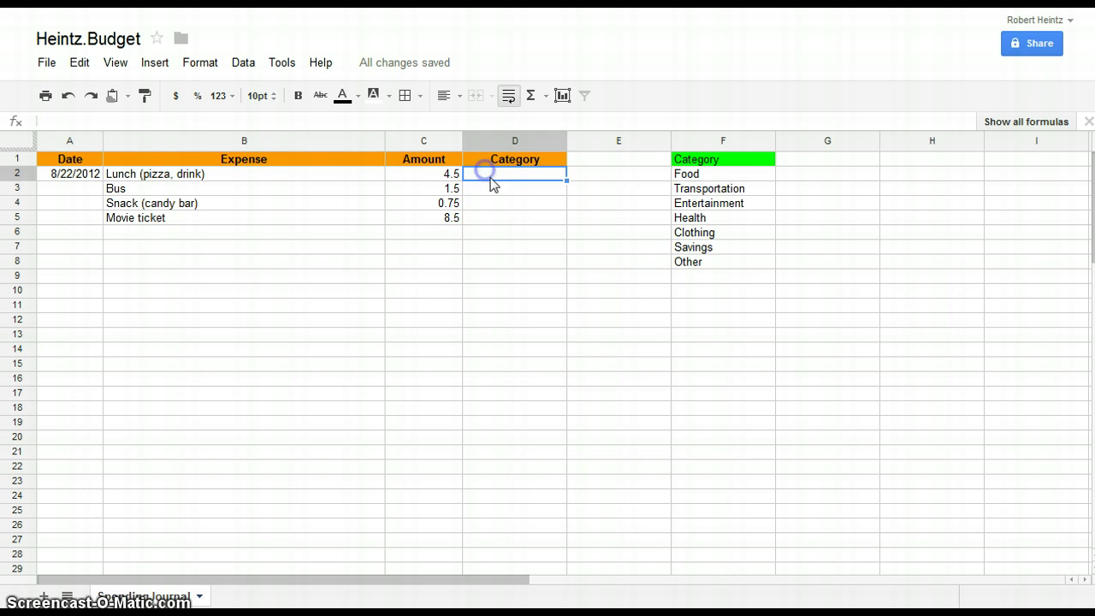
{"action": "type", "text": "Food"}
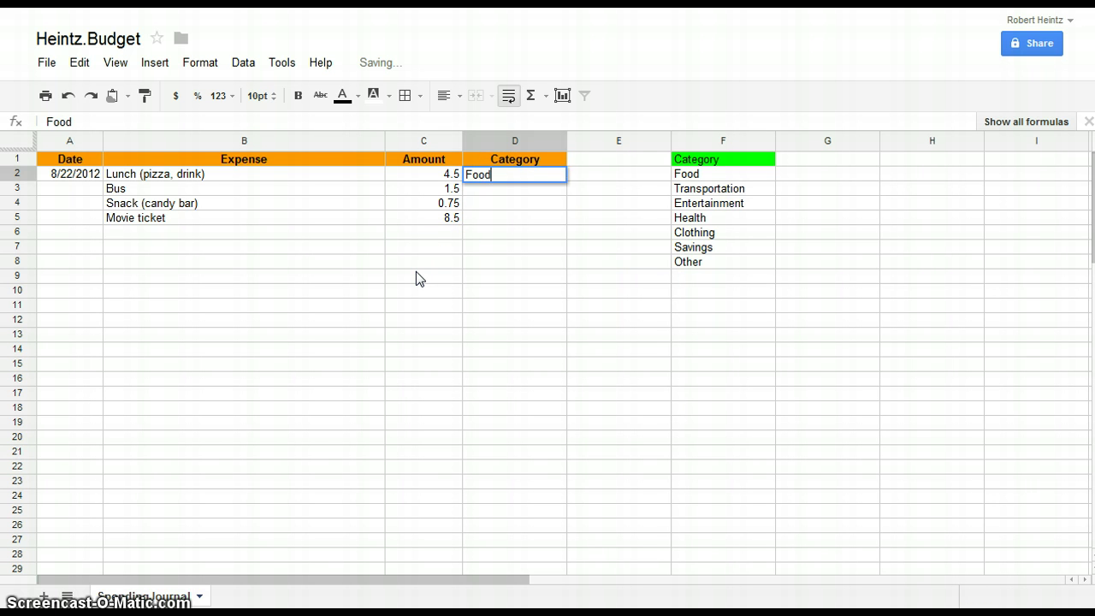
{"action": "key", "text": "Return"}
{"action": "type", "text": "T"}
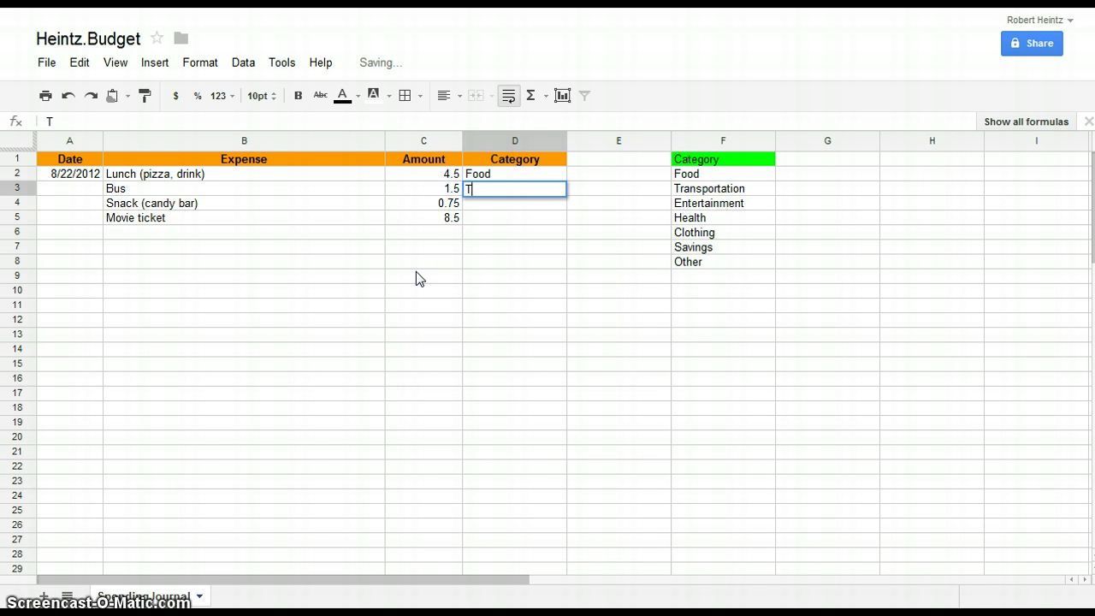
{"action": "type", "text": "ransportation"}
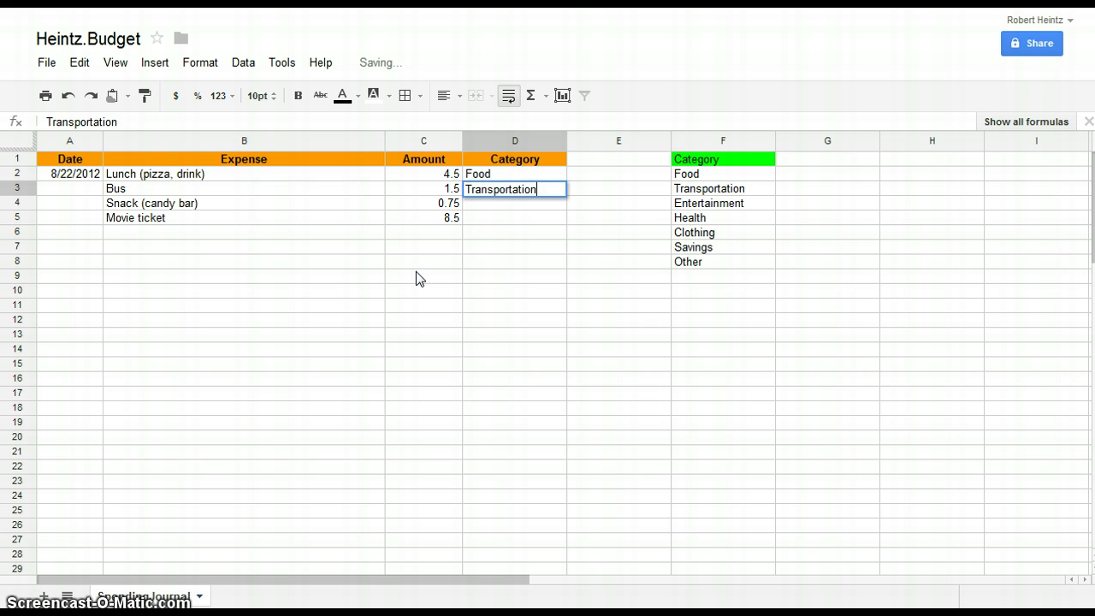
{"action": "key", "text": "Return"}
{"action": "type", "text": "Food"}
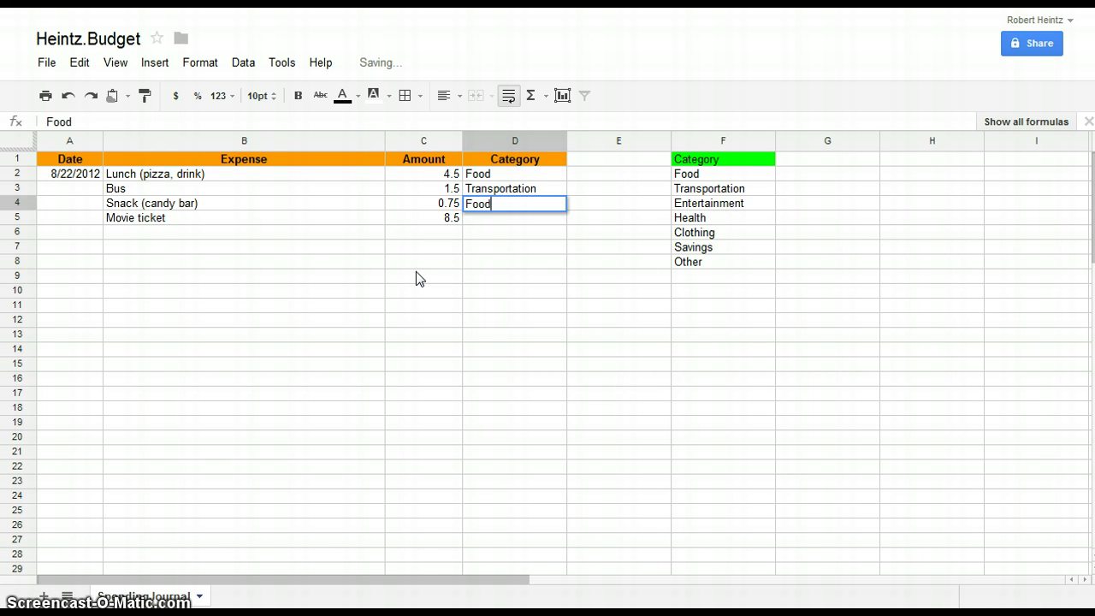
{"action": "key", "text": "Return"}
{"action": "type", "text": "Entertainment"}
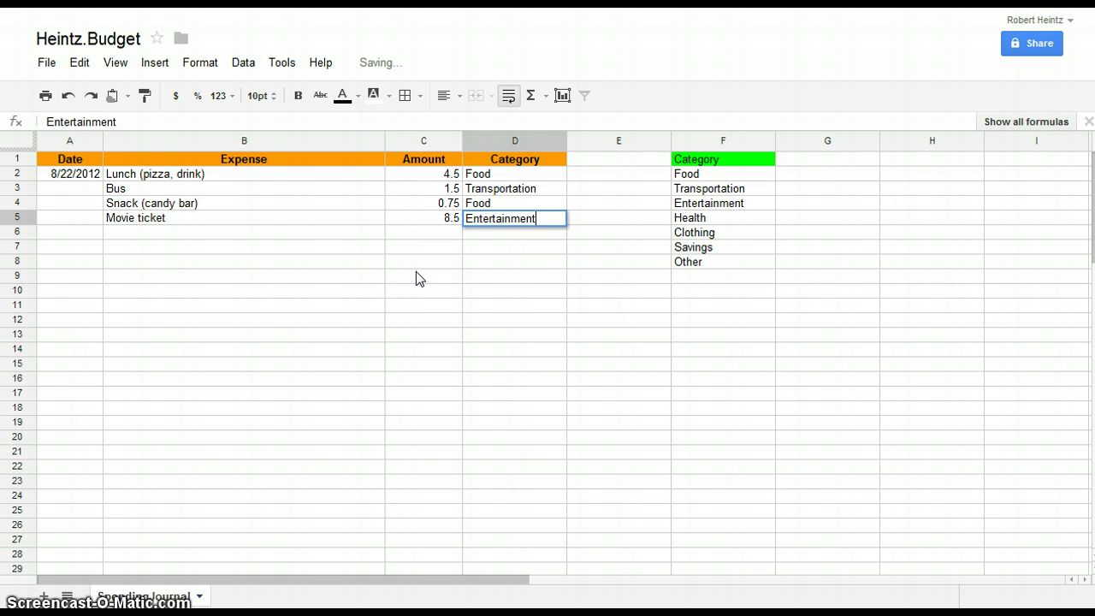
{"action": "key", "text": "Return"}
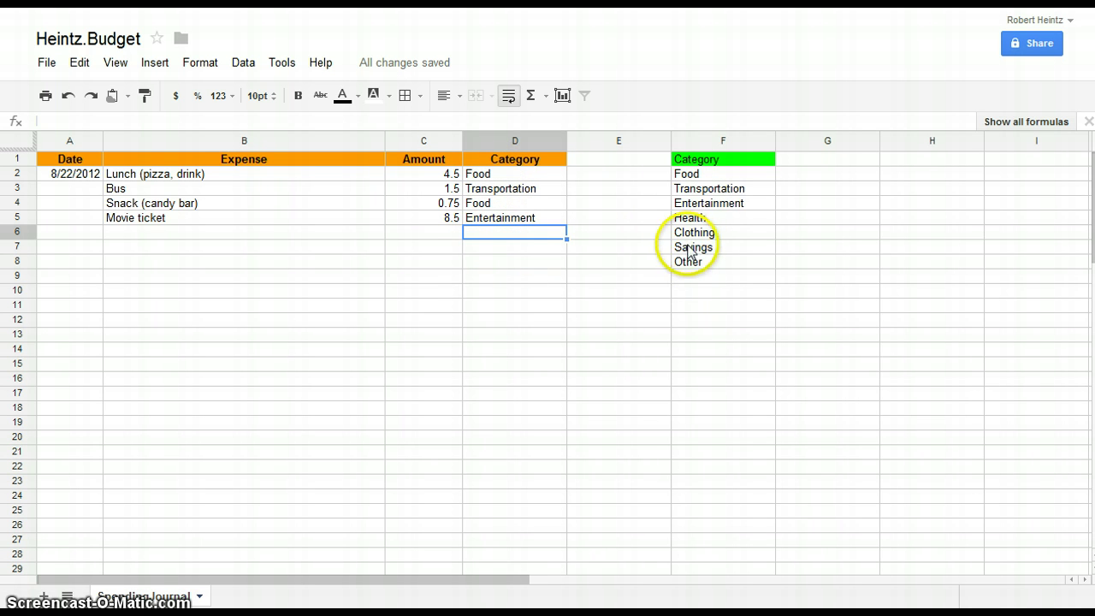
Add a journal entry in row 6 dated 8/23 for Breakfast with an amount of 3
{"action": "left_click", "coordinate": [379, 289]}
{"action": "left_click", "coordinate": [82, 234]}
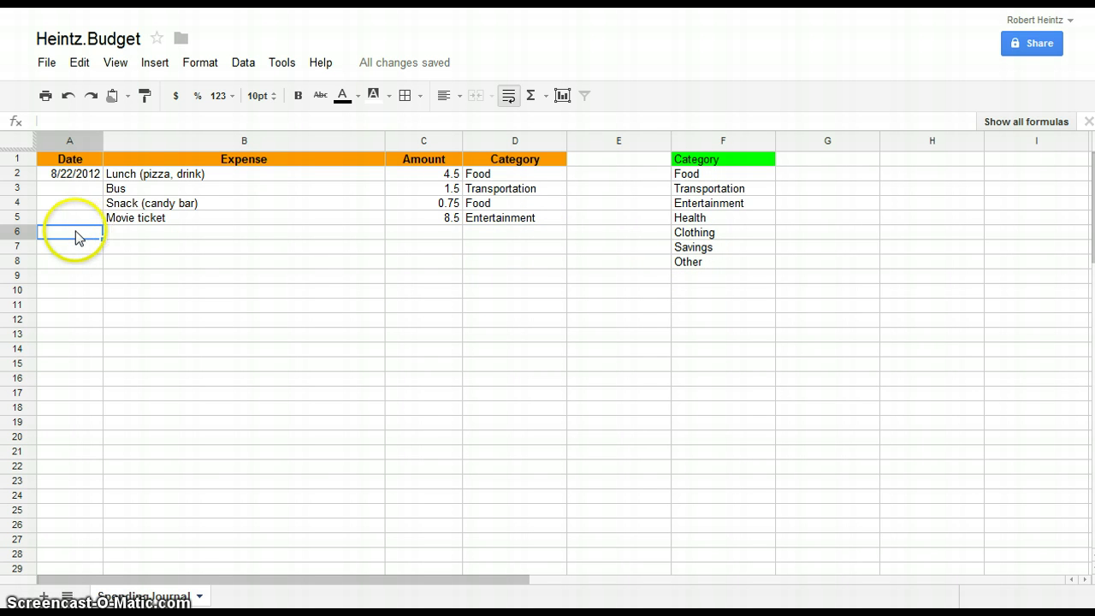
{"action": "type", "text": "8/23"}
{"action": "key", "text": "Tab"}
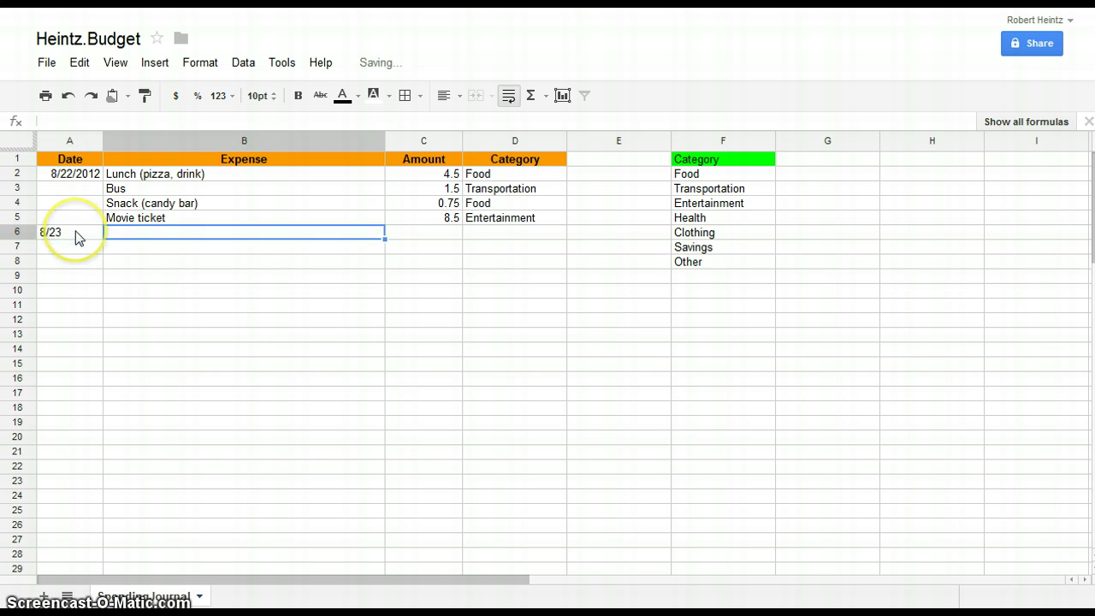
{"action": "type", "text": "Breakfast"}
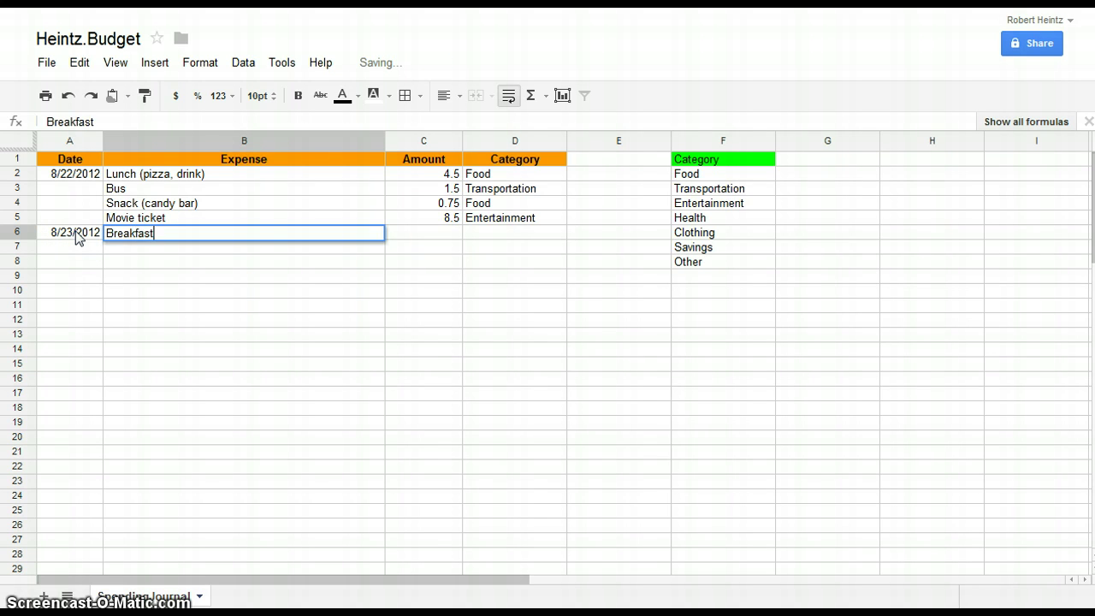
{"action": "key", "text": "Tab"}
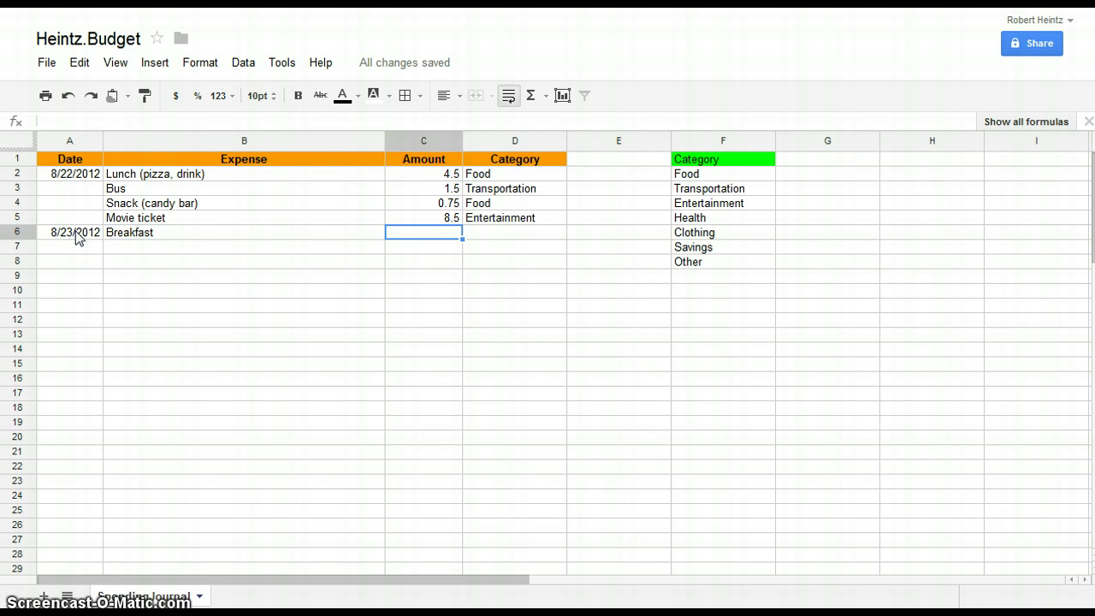
{"action": "type", "text": "3"}
{"action": "key", "text": "Return"}
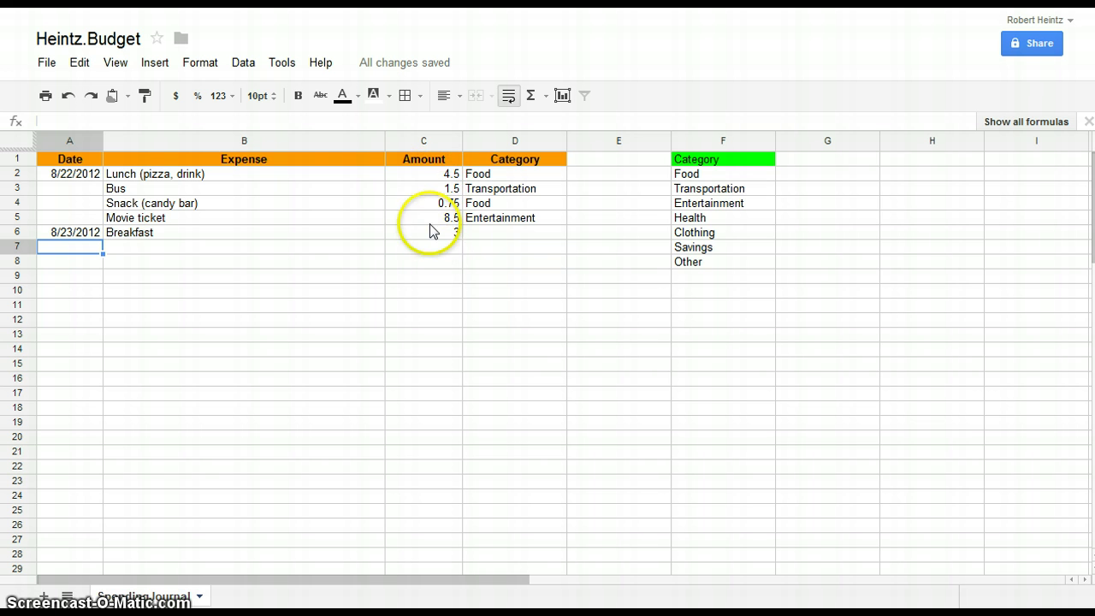
Rewrite the lunch amount in C2 as $4.50
{"action": "left_click", "coordinate": [433, 178]}
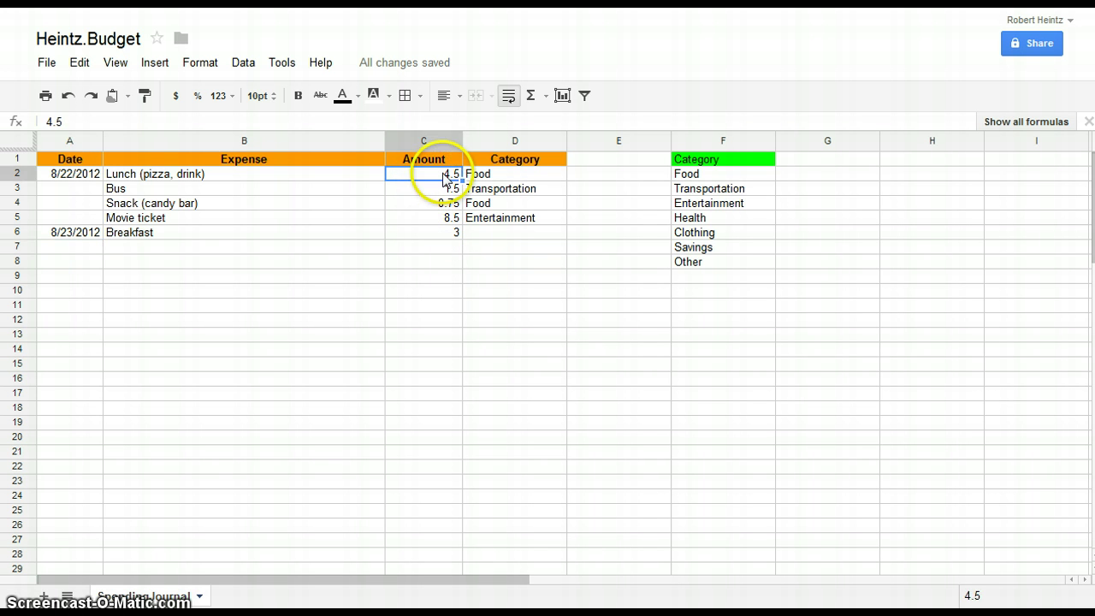
{"action": "double_click", "coordinate": [446, 177]}
{"action": "type", "text": "$"}
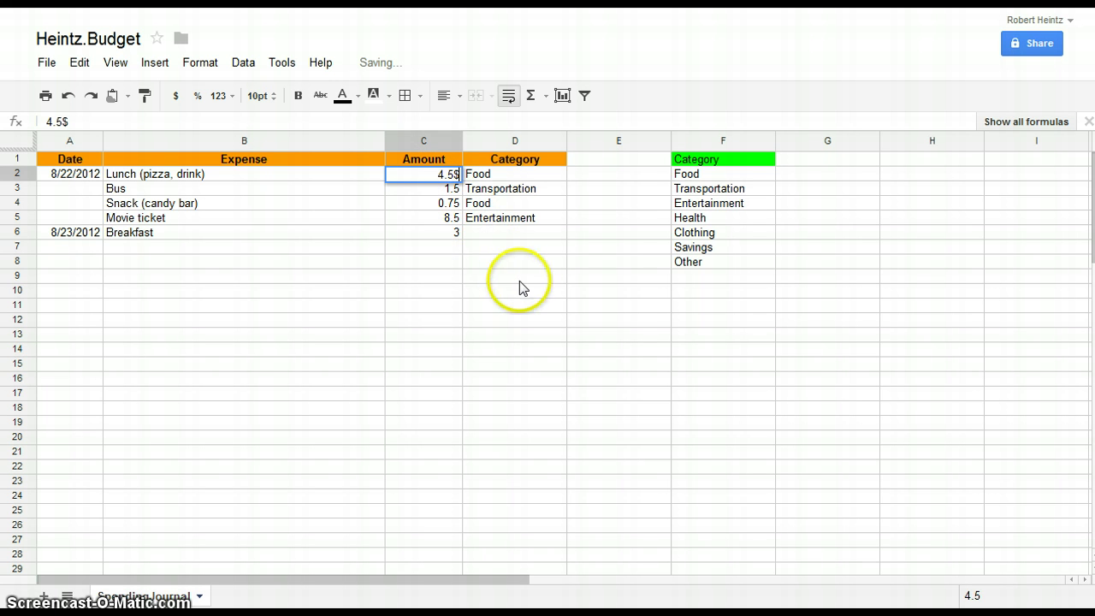
{"action": "key", "text": "BackSpace"}
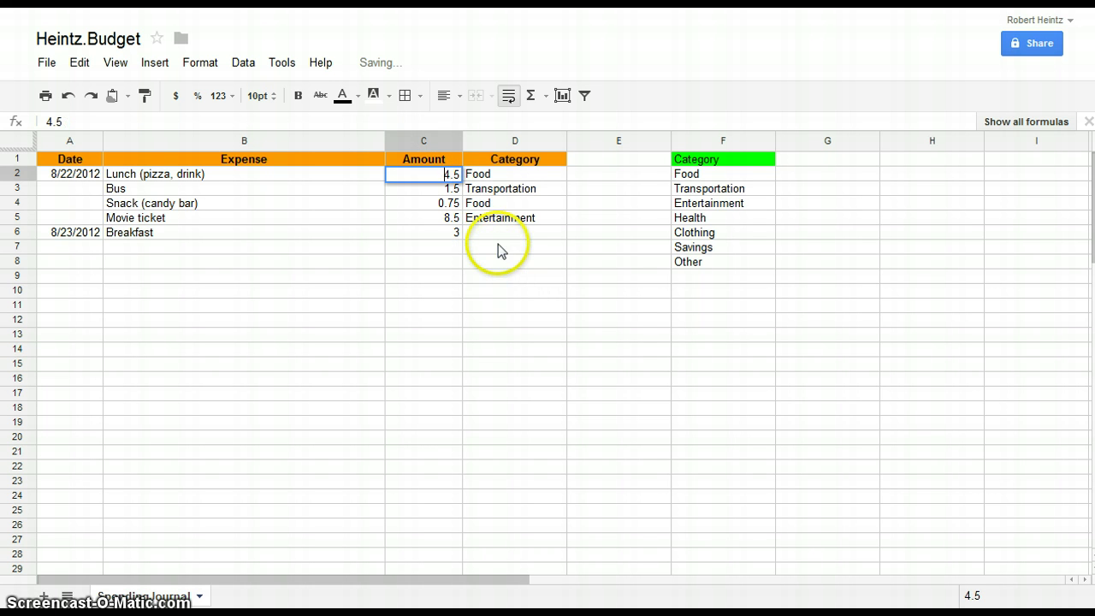
{"action": "type", "text": "$4.50"}
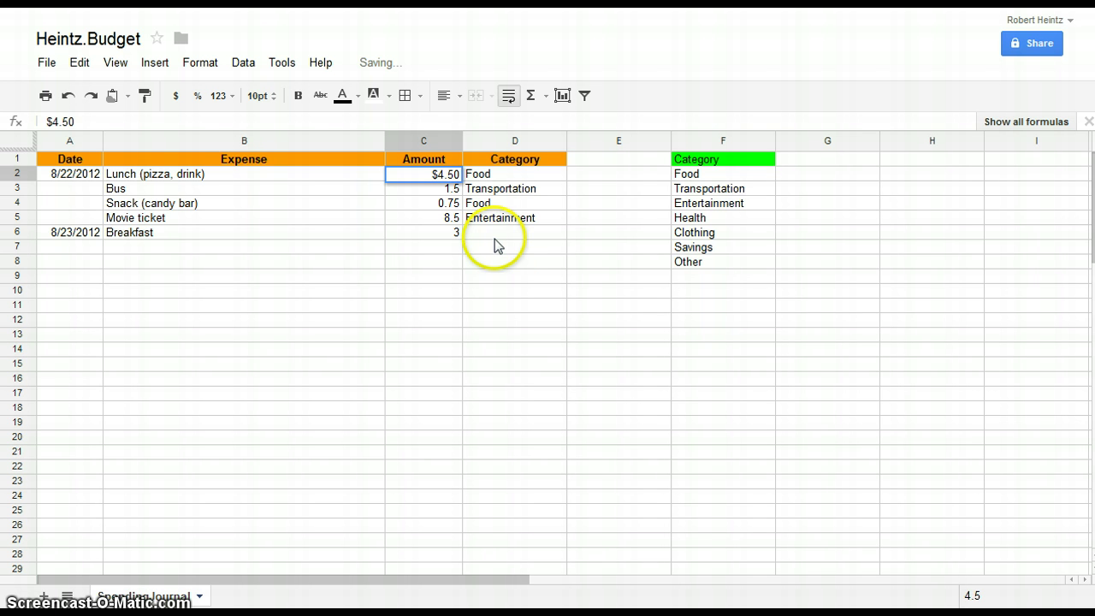
{"action": "key", "text": "Return"}
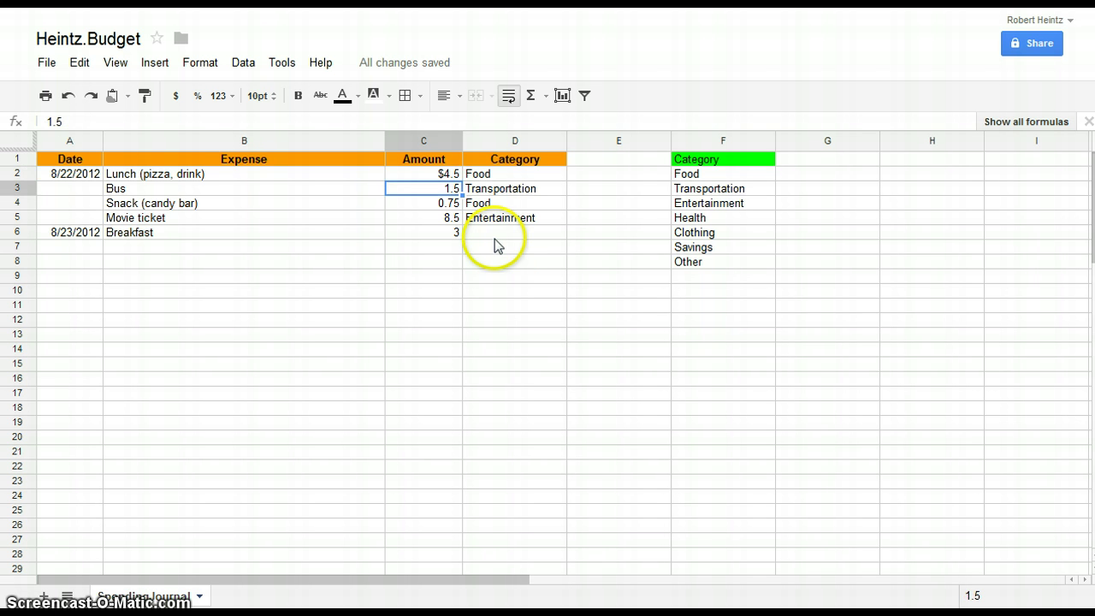
Format the whole Amount column C as dollar currency
{"action": "left_click", "coordinate": [423, 140]}
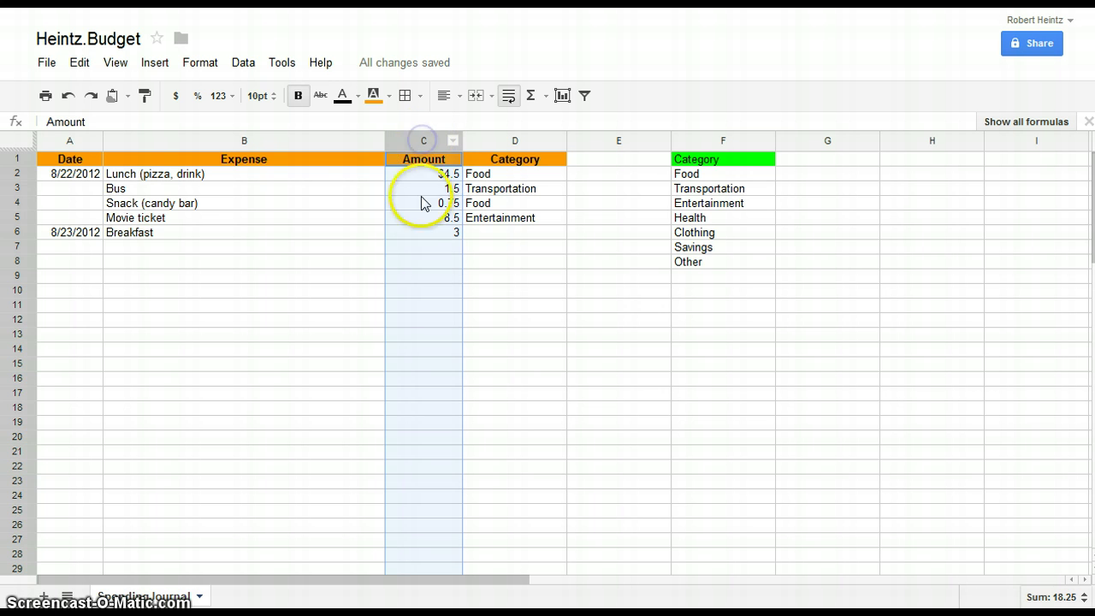
{"action": "left_click", "coordinate": [175, 97]}
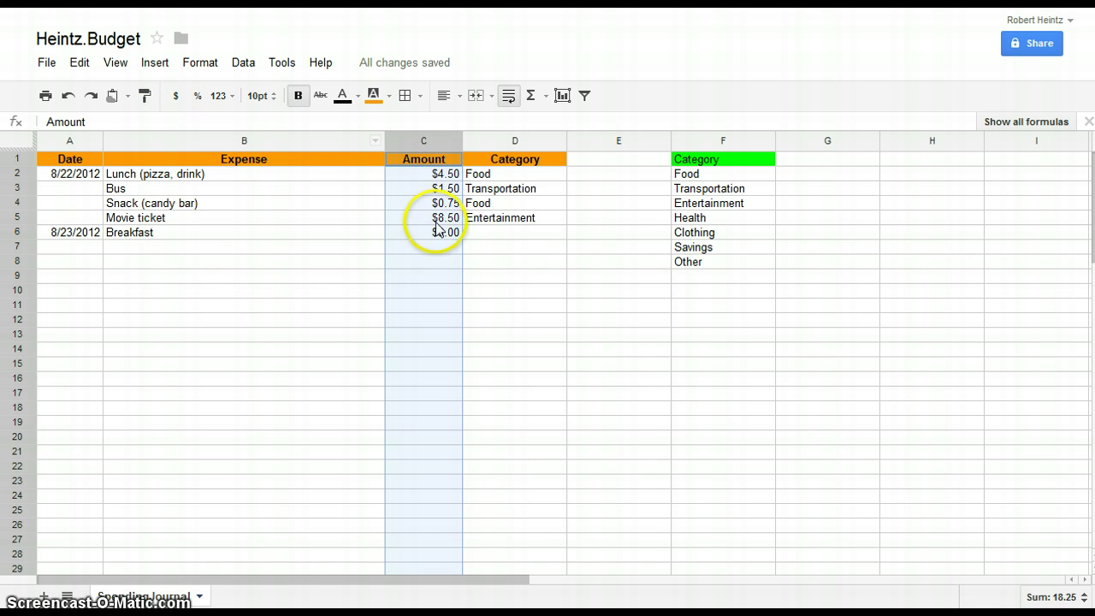
{"action": "left_click", "coordinate": [350, 335]}
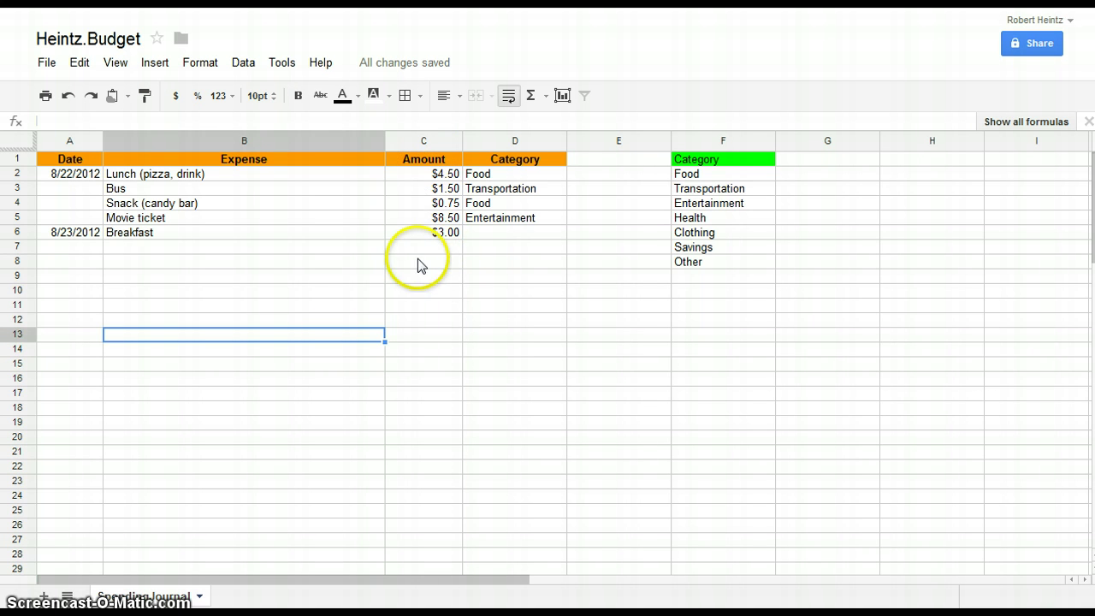
Add the expense "Snack (chips)" in row 7 with an amount of 1.50
{"action": "left_click", "coordinate": [154, 246]}
{"action": "type", "text": "Sna"}
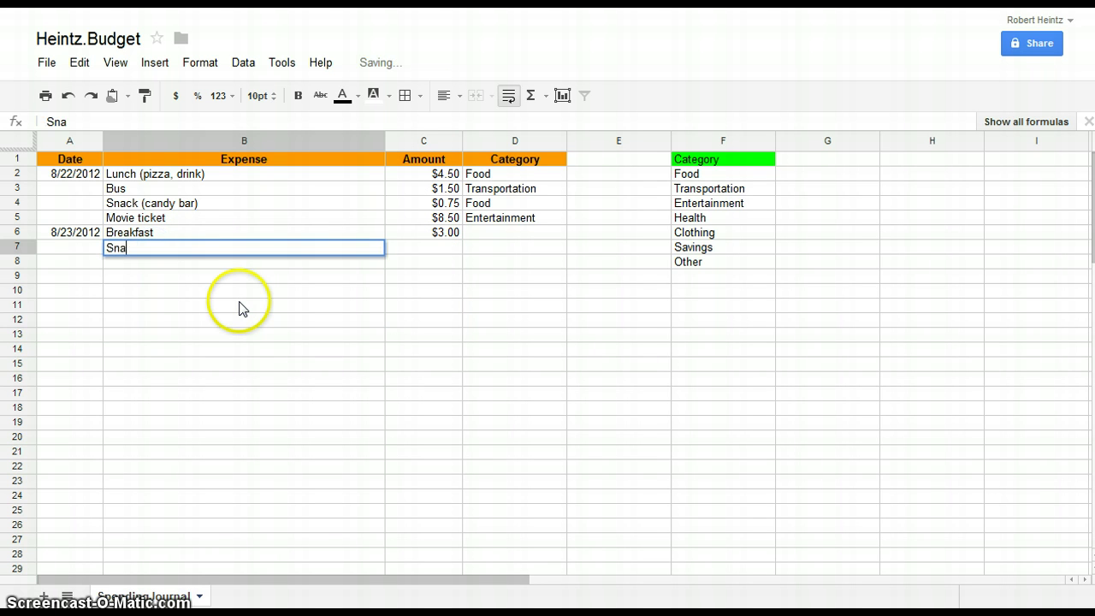
{"action": "type", "text": "ck ("}
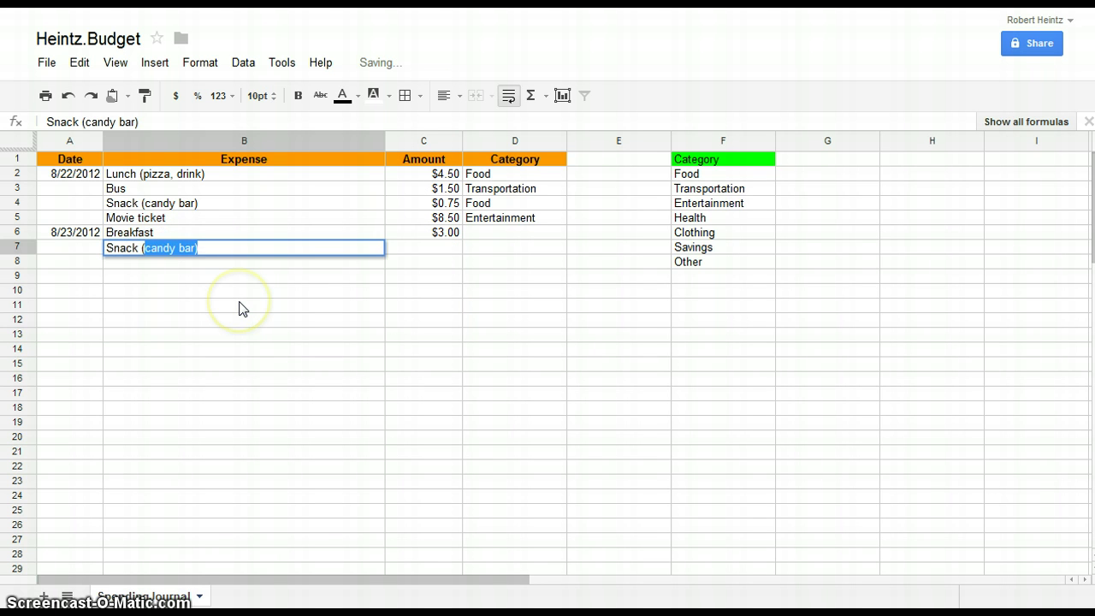
{"action": "type", "text": "chips)"}
{"action": "key", "text": "Tab"}
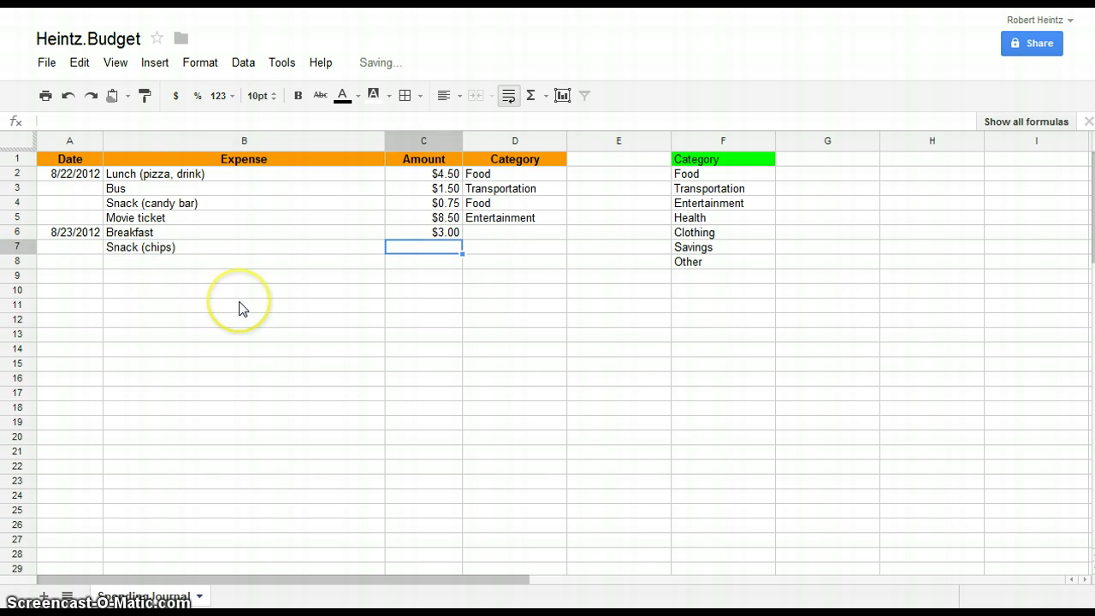
{"action": "type", "text": "1.50"}
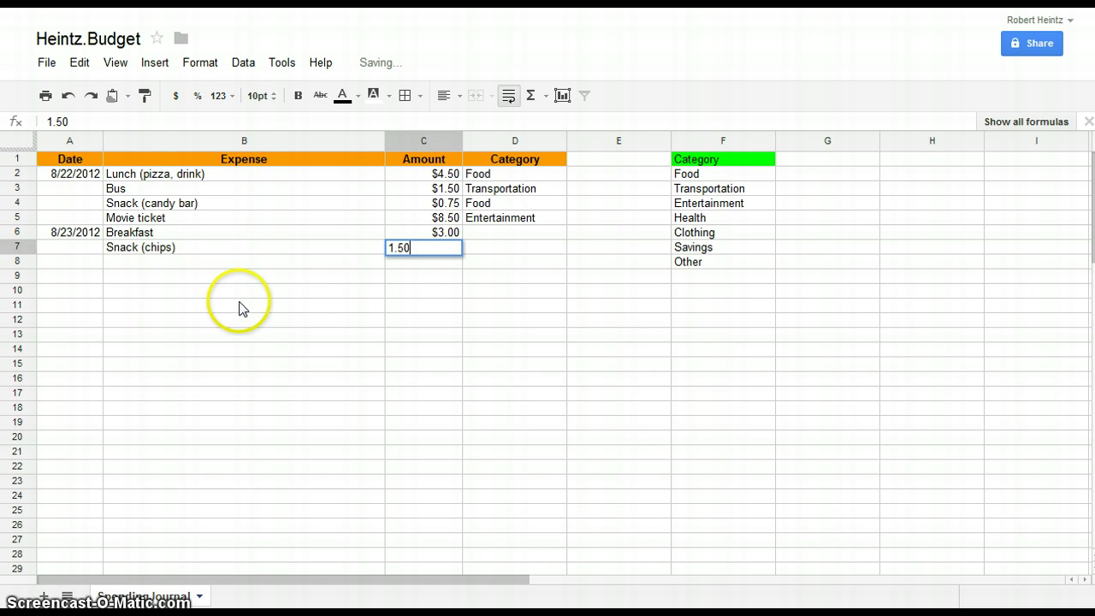
{"action": "key", "text": "Return"}
{"action": "left_click", "coordinate": [419, 250]}
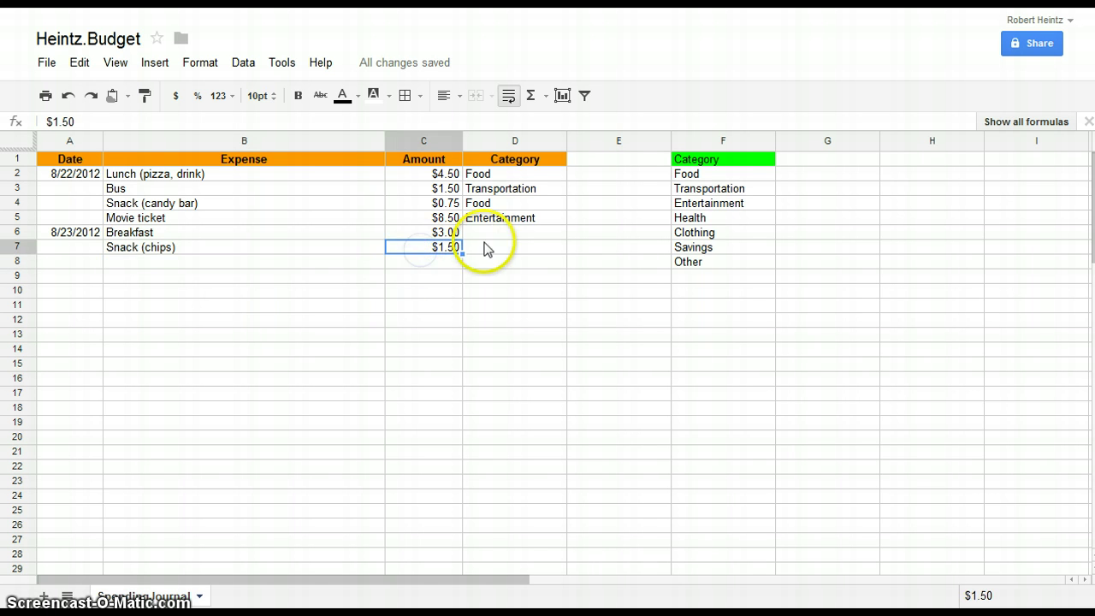
Assign the category Food to the breakfast and chips expenses in D6:D7
{"action": "left_click", "coordinate": [489, 231]}
{"action": "type", "text": "Food"}
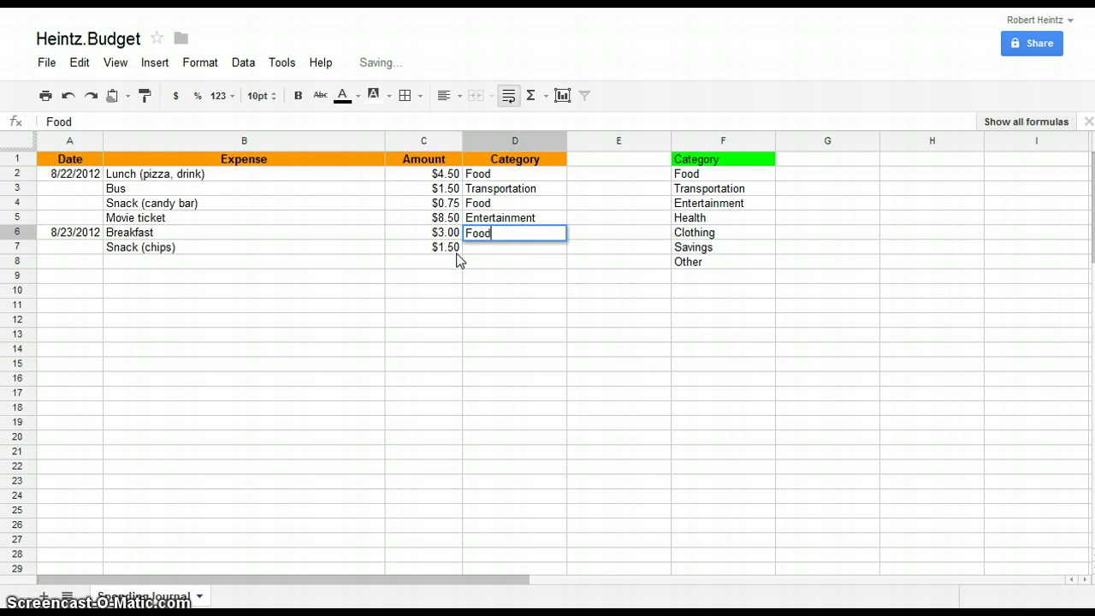
{"action": "key", "text": "Return"}
{"action": "type", "text": "Food"}
{"action": "key", "text": "Return"}
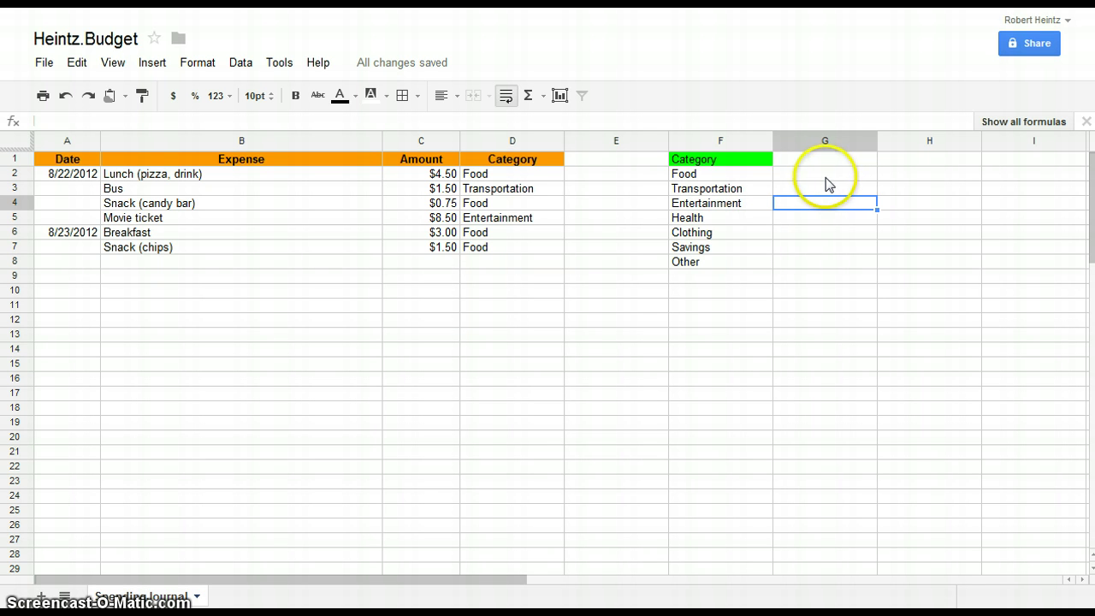
Enter the heading "Bi-Weekly Total" in G1, beside the category list heading
{"action": "left_click", "coordinate": [802, 162]}
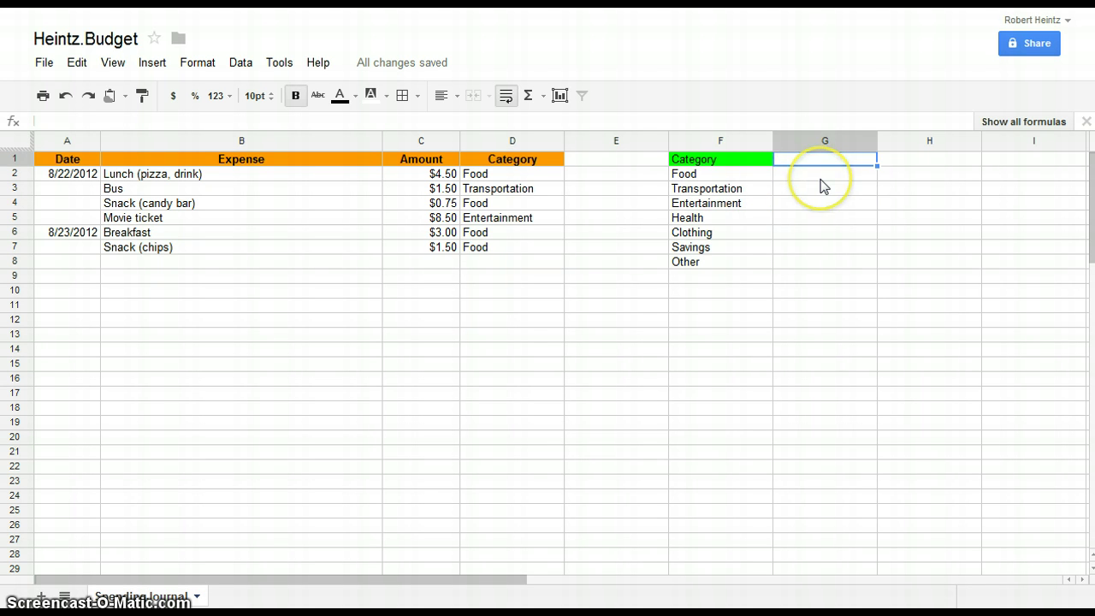
{"action": "type", "text": "Bi-Weekly Tota"}
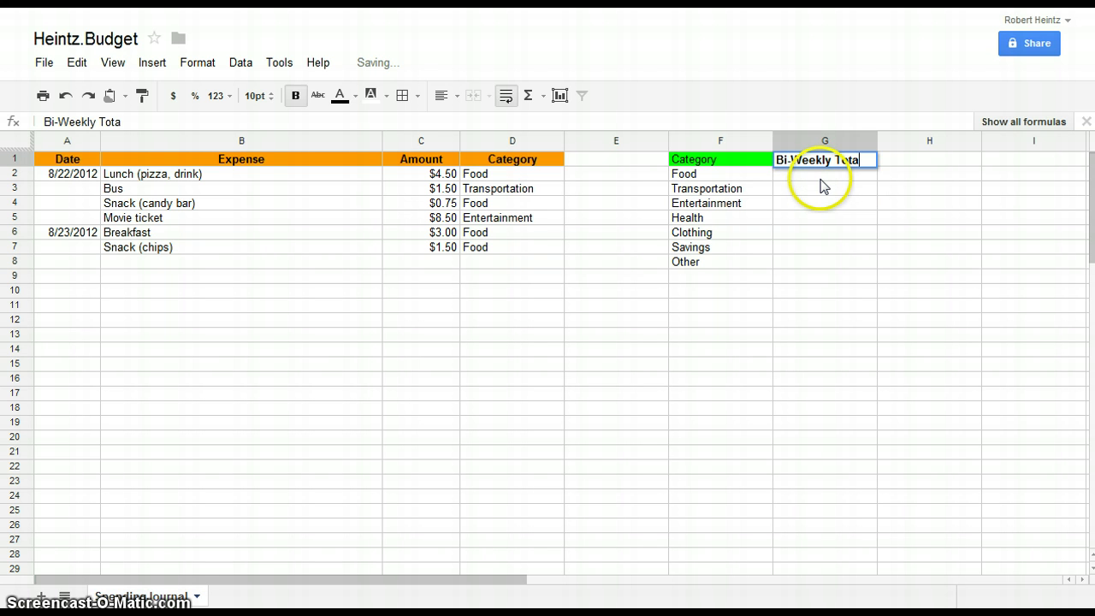
{"action": "type", "text": "l"}
Bold the "Category" heading in F1 and fill the "Bi-Weekly Total" heading in G1 with bright green
{"action": "left_click", "coordinate": [734, 160]}
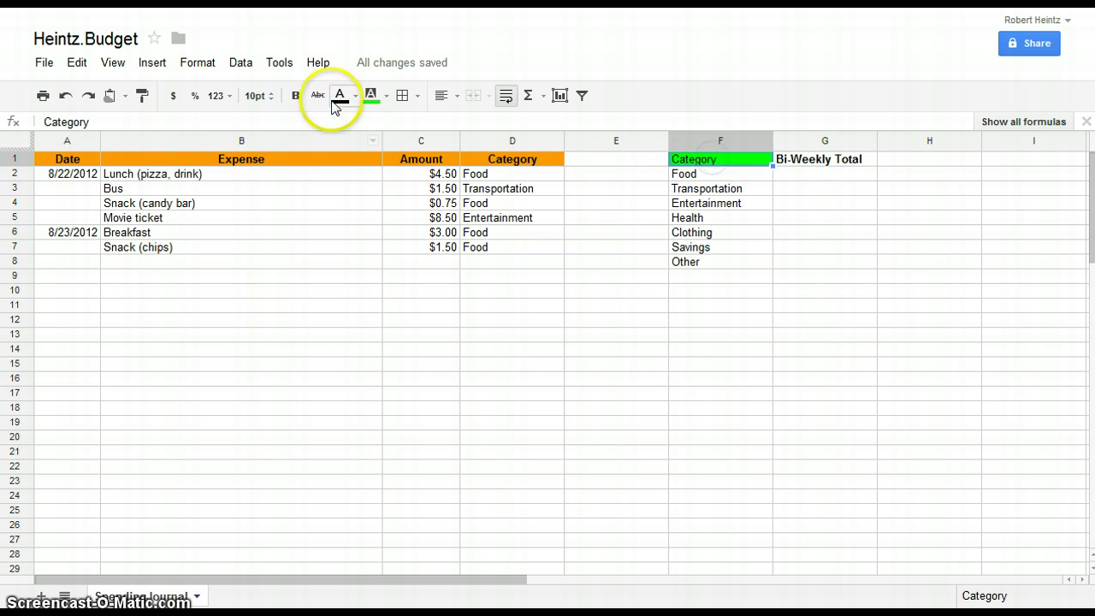
{"action": "left_click", "coordinate": [299, 96]}
{"action": "left_click", "coordinate": [814, 177]}
{"action": "left_click", "coordinate": [809, 159]}
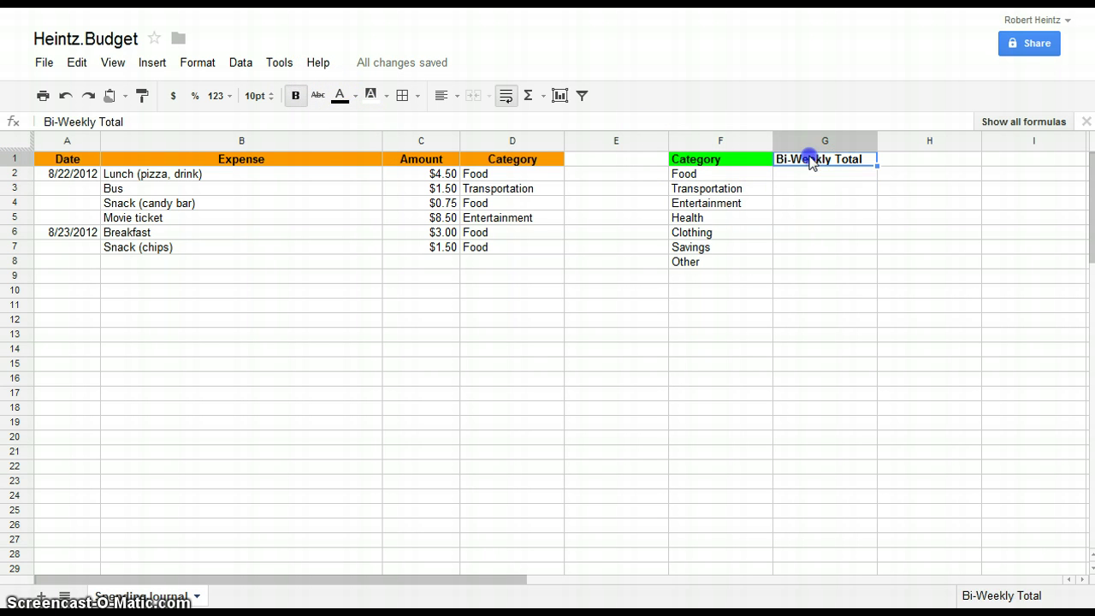
{"action": "left_click", "coordinate": [387, 95]}
{"action": "left_click", "coordinate": [442, 172]}
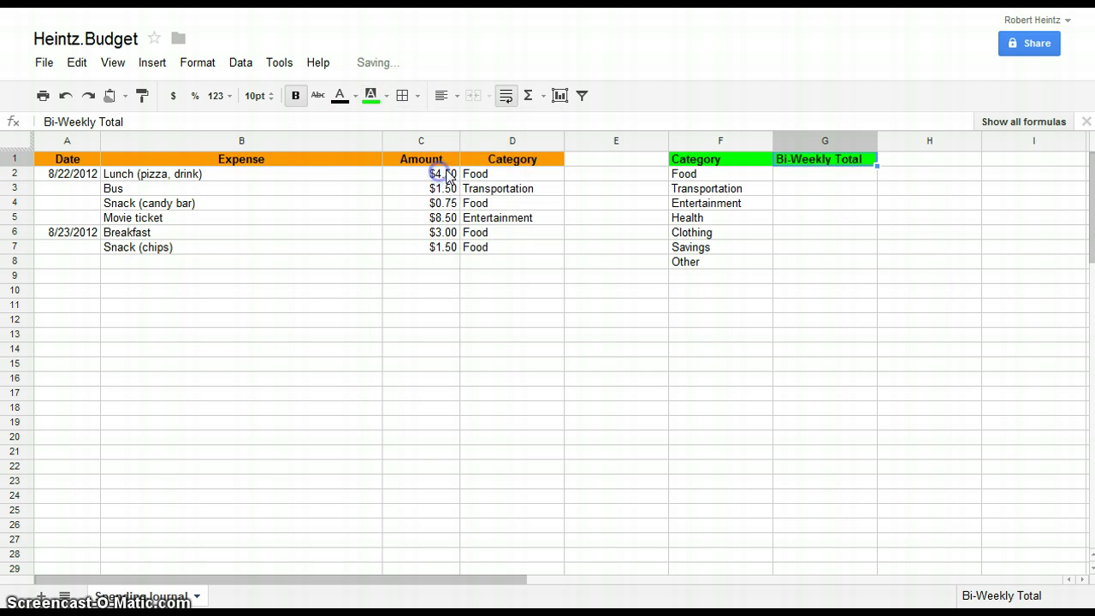
{"action": "left_click", "coordinate": [855, 247]}
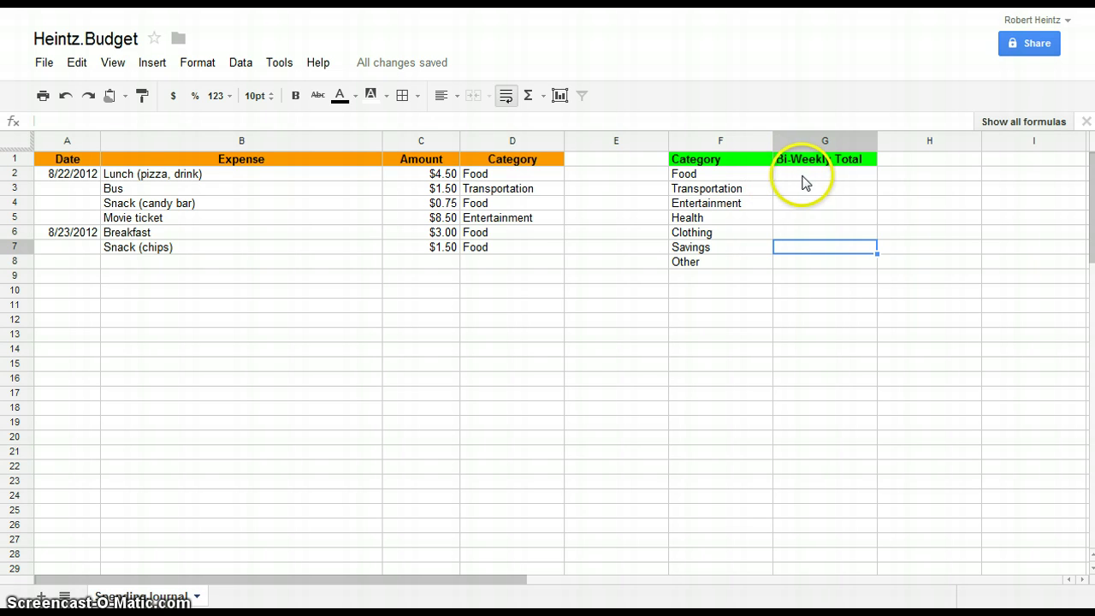
Enter the formula =sumif(D:D,F2,C:C) in G2 to total the Food spending
{"action": "left_click", "coordinate": [805, 174]}
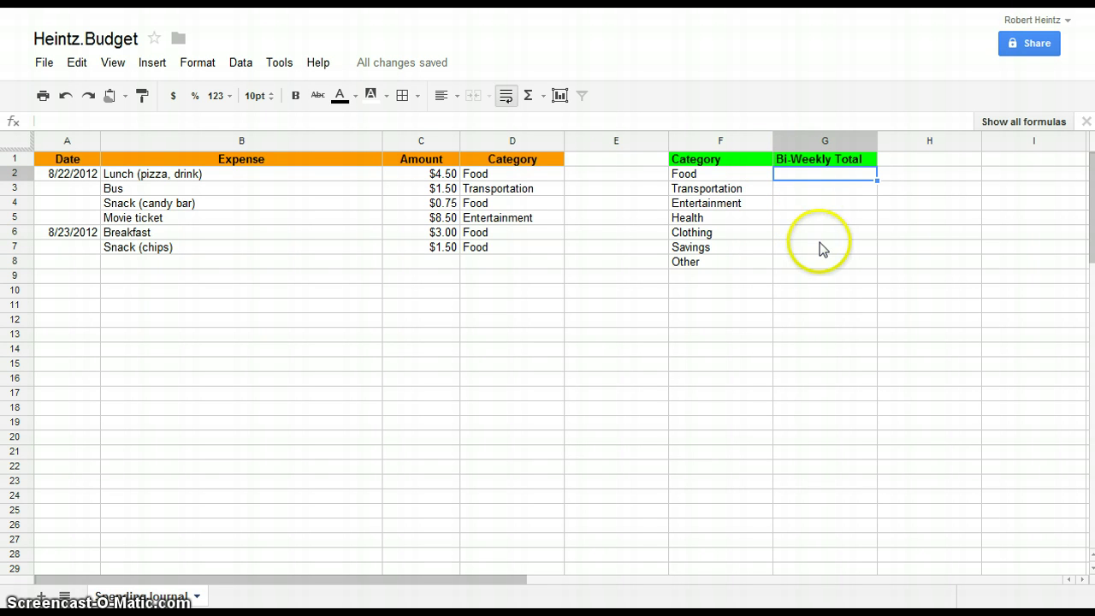
{"action": "type", "text": "="}
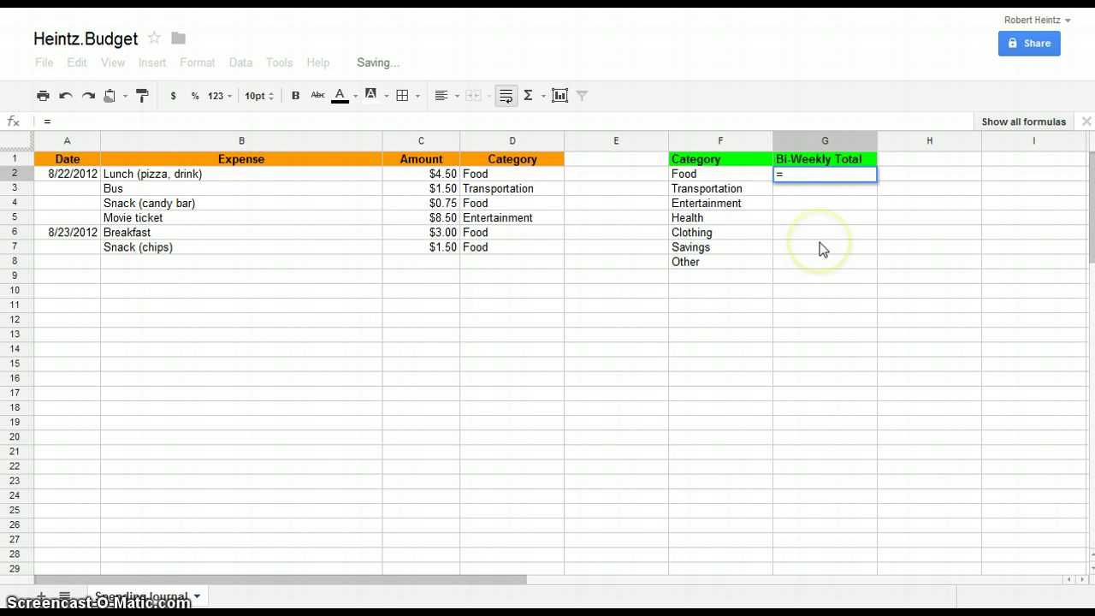
{"action": "key", "text": "BackSpace"}
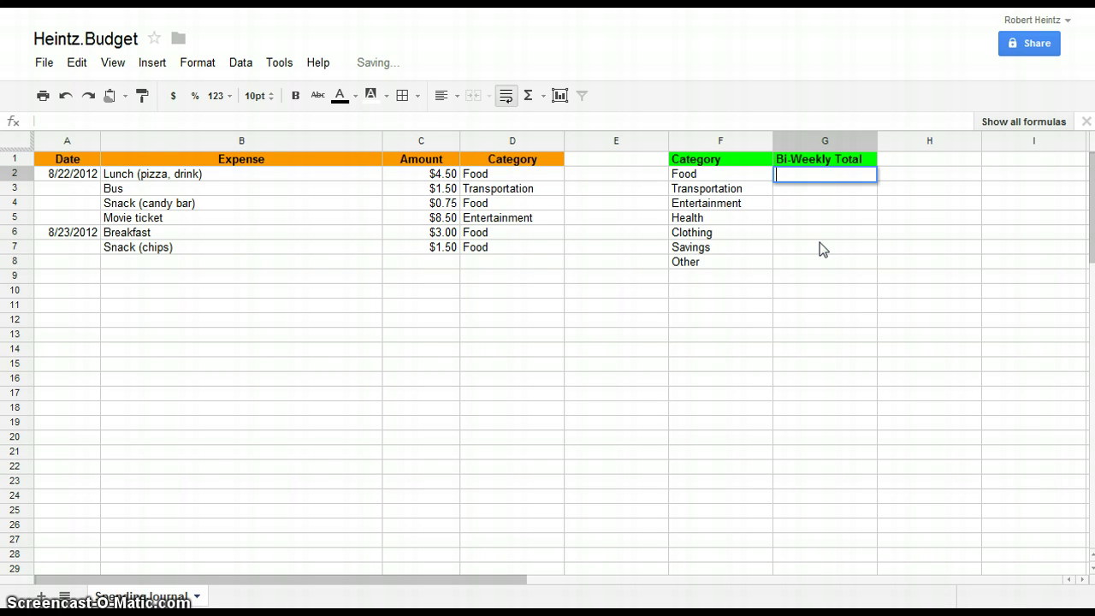
{"action": "type", "text": "="}
{"action": "type", "text": "sumif"}
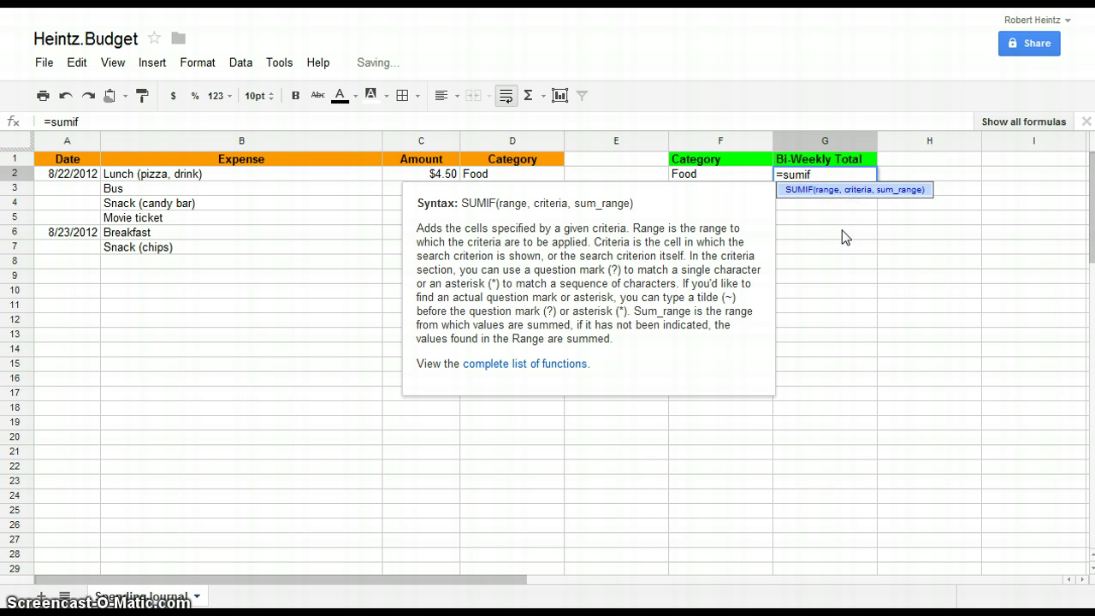
{"action": "type", "text": "("}
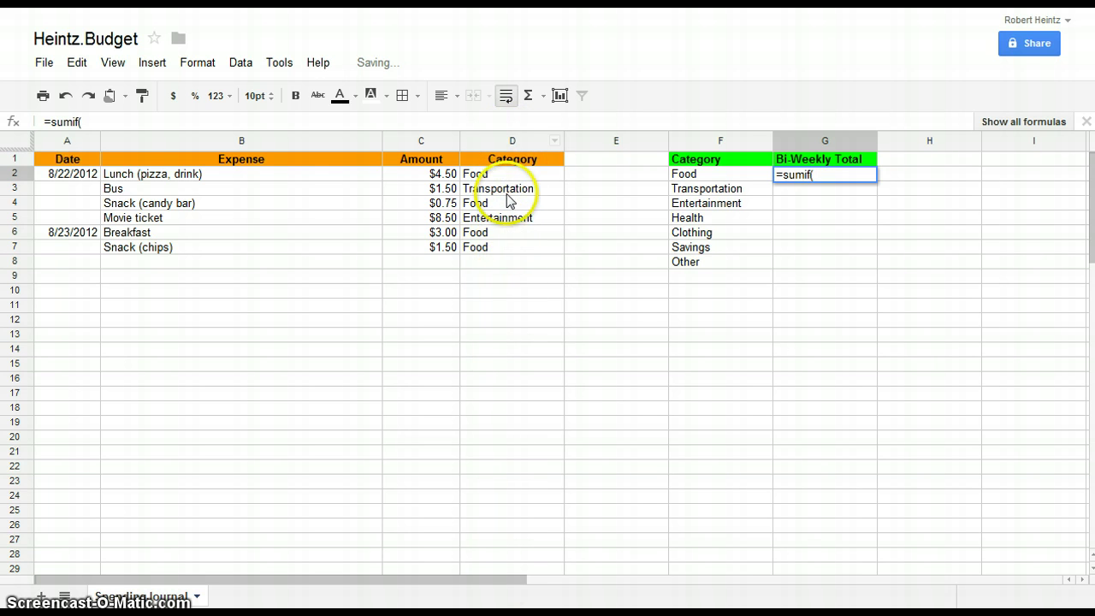
{"action": "left_click", "coordinate": [509, 142]}
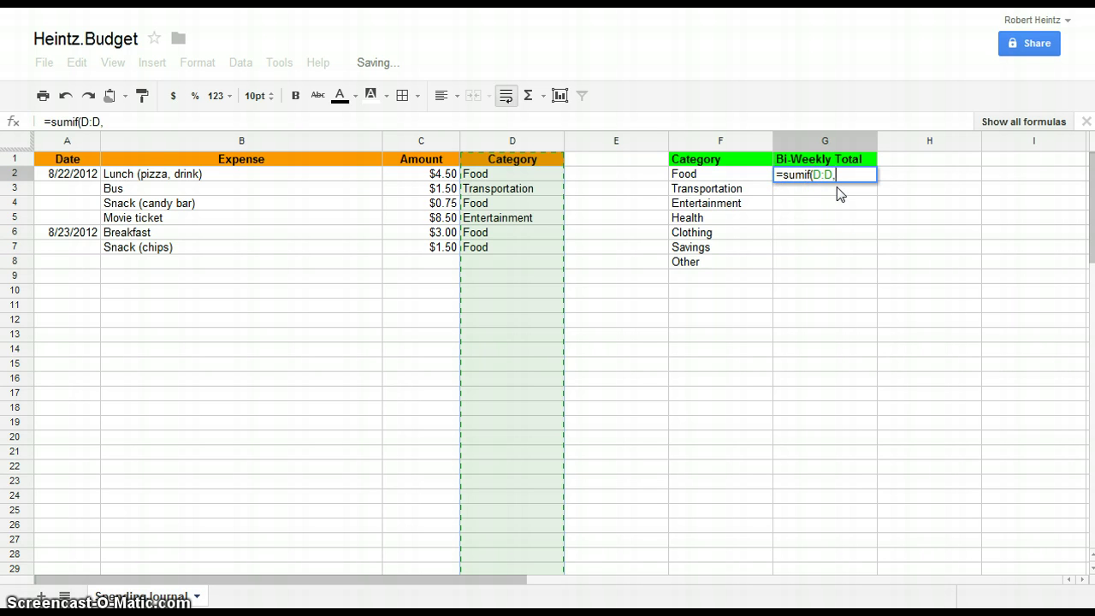
{"action": "type", "text": ","}
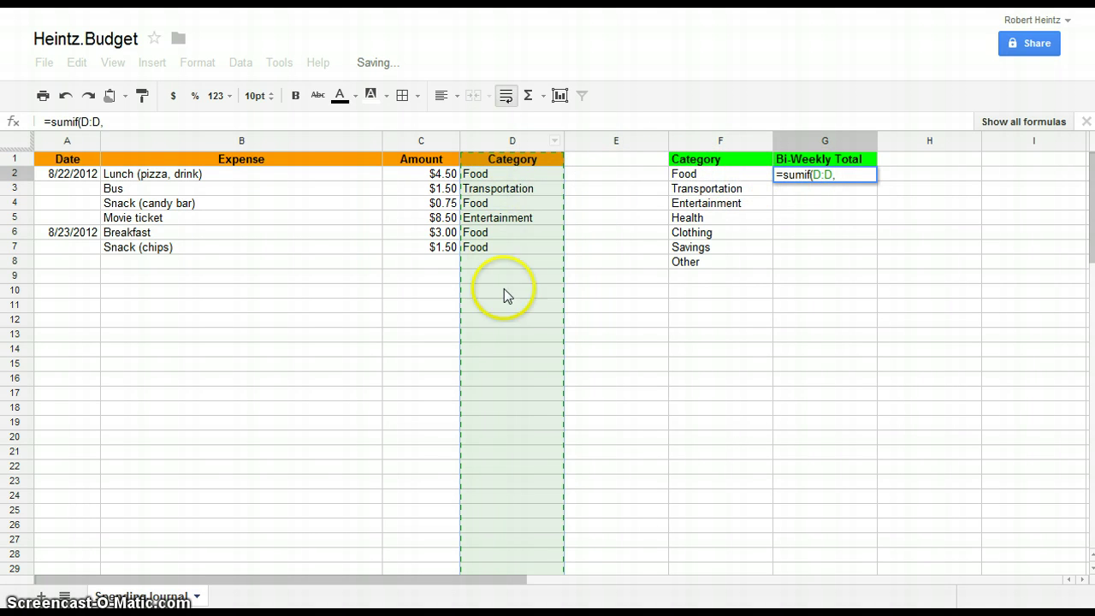
{"action": "left_click", "coordinate": [686, 178]}
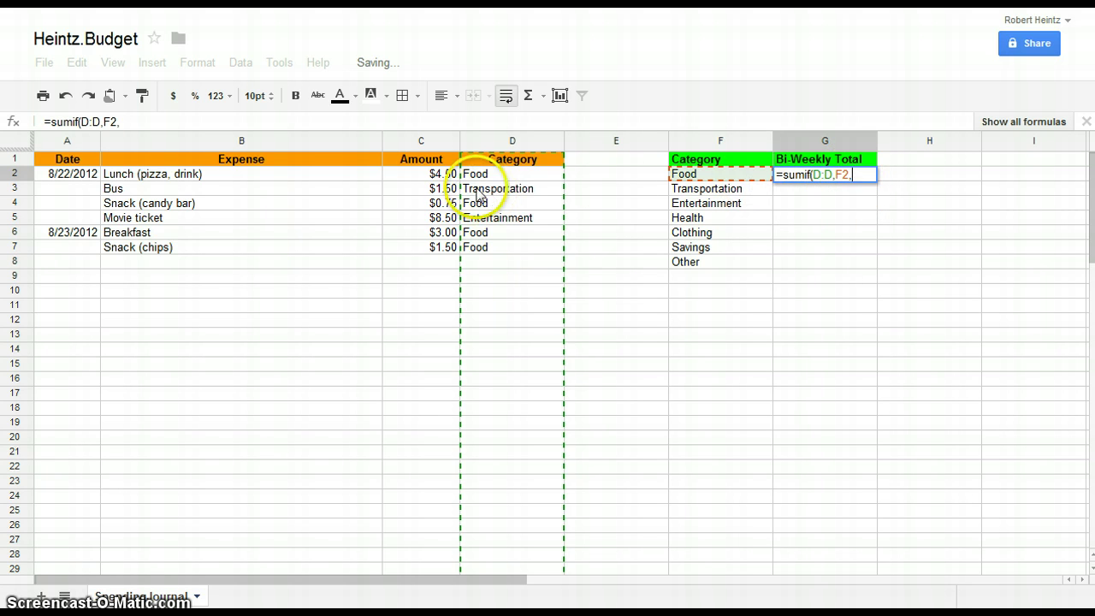
{"action": "left_click", "coordinate": [421, 142]}
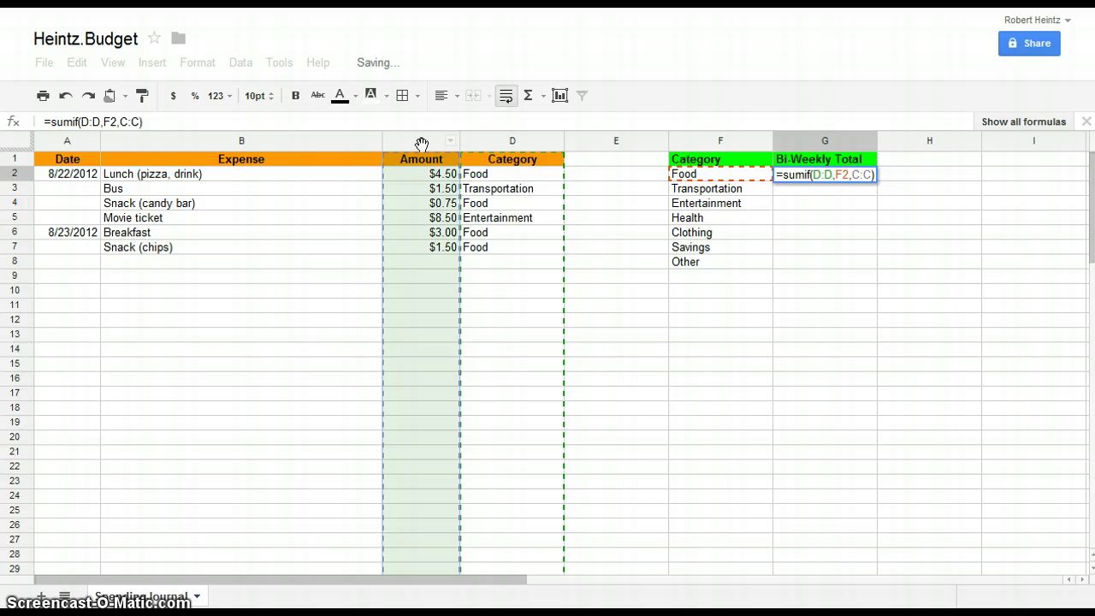
{"action": "type", "text": ")"}
{"action": "key", "text": "Return"}
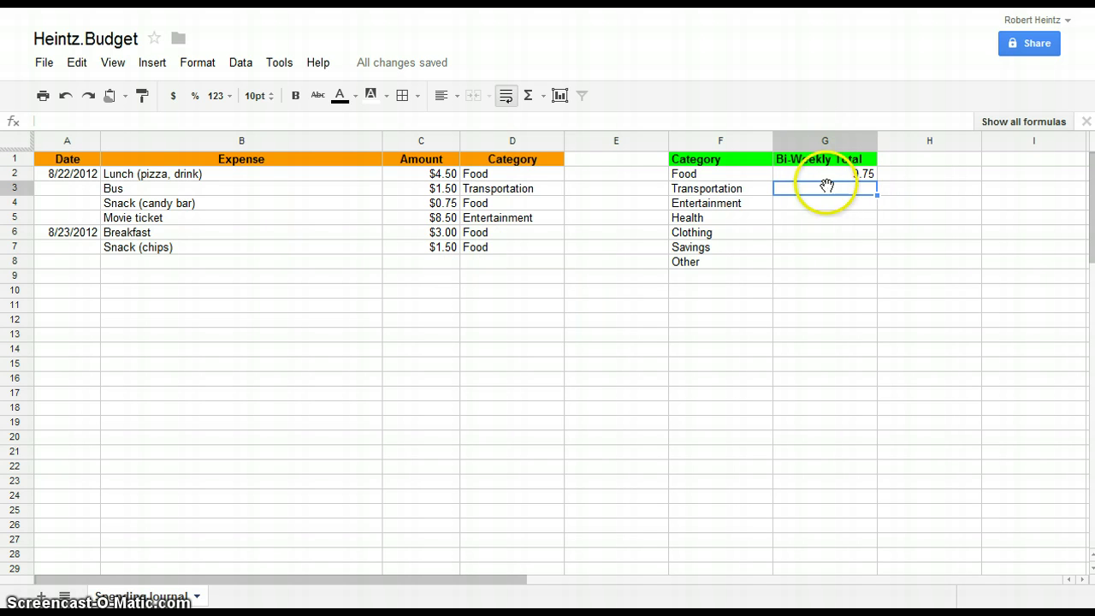
Format the whole Bi-Weekly Total column G as dollar currency
{"action": "left_click", "coordinate": [814, 142]}
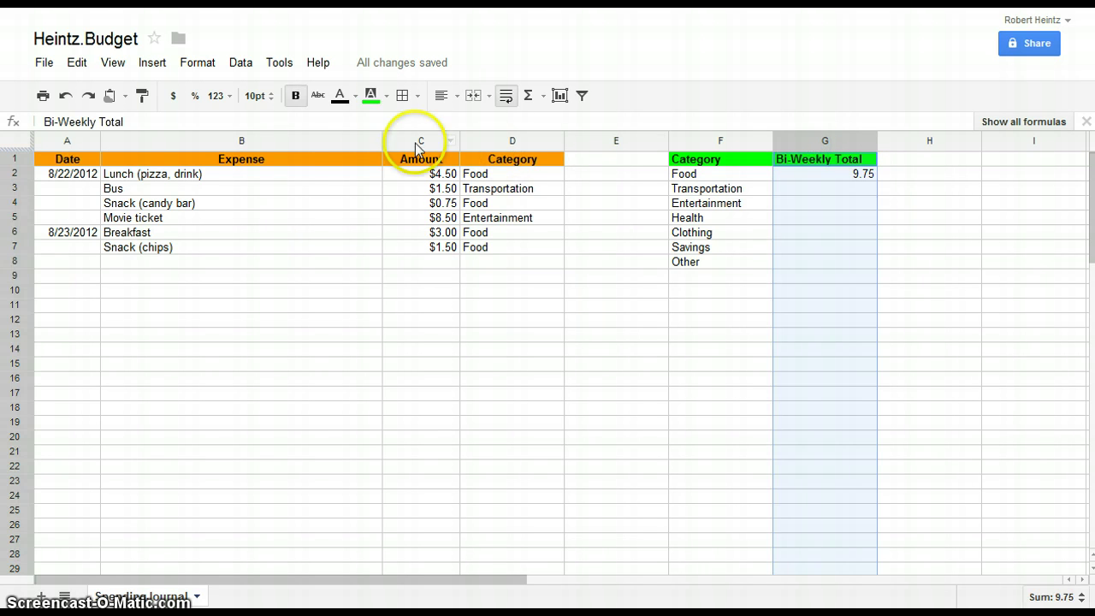
{"action": "left_click", "coordinate": [176, 98]}
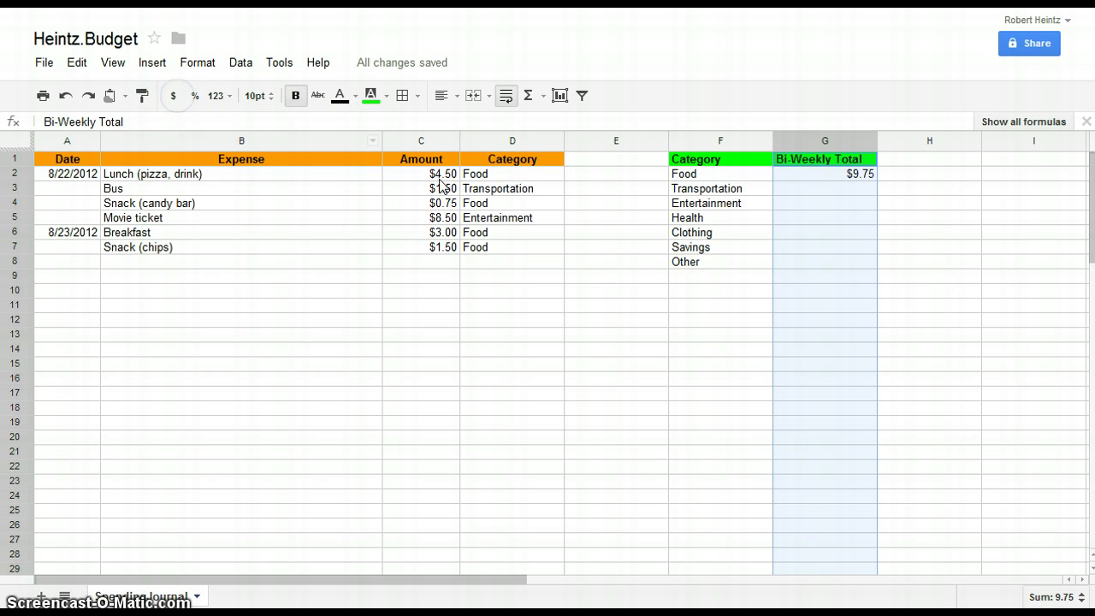
{"action": "left_click", "coordinate": [870, 203]}
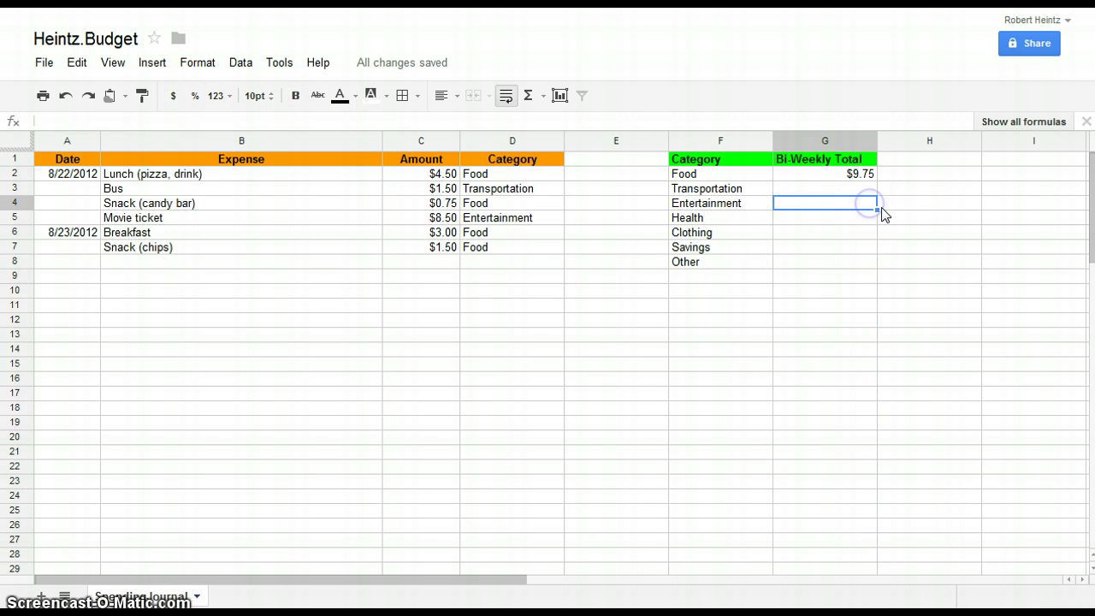
{"action": "left_click", "coordinate": [843, 188]}
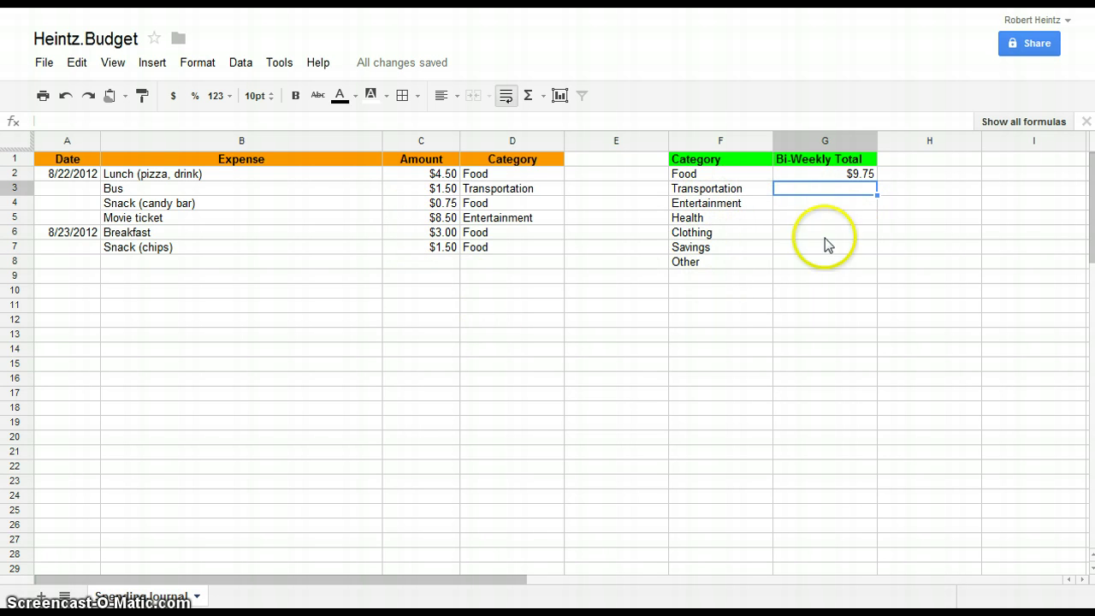
{"action": "type", "text": "=sumif"}
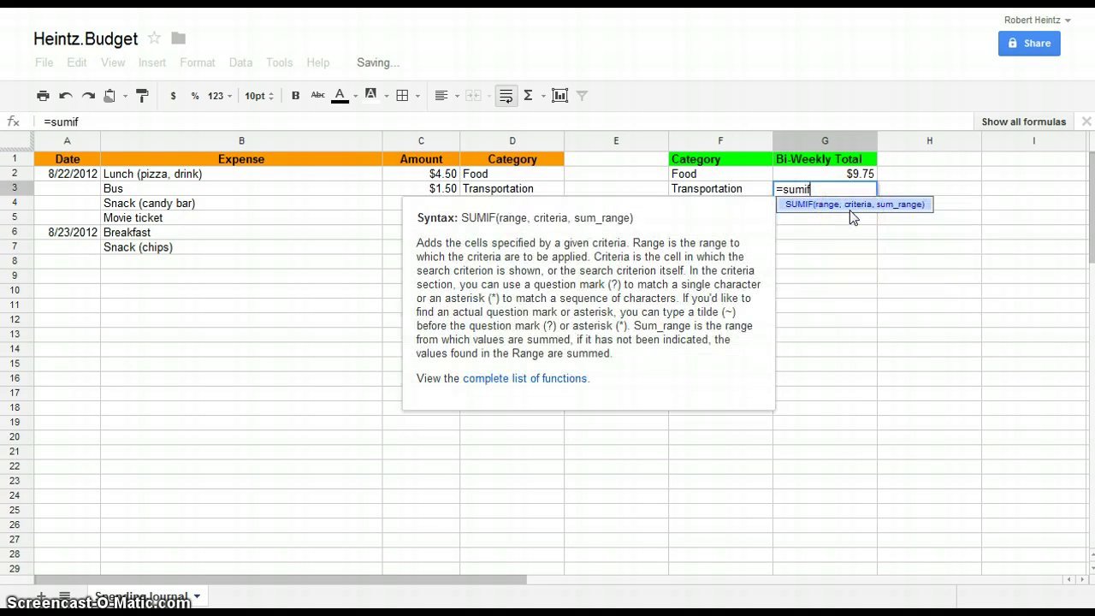
{"action": "key", "text": "BackSpace"}
{"action": "key", "text": "BackSpace"}
{"action": "key", "text": "BackSpace"}
{"action": "key", "text": "BackSpace"}
{"action": "key", "text": "BackSpace"}
{"action": "key", "text": "BackSpace"}
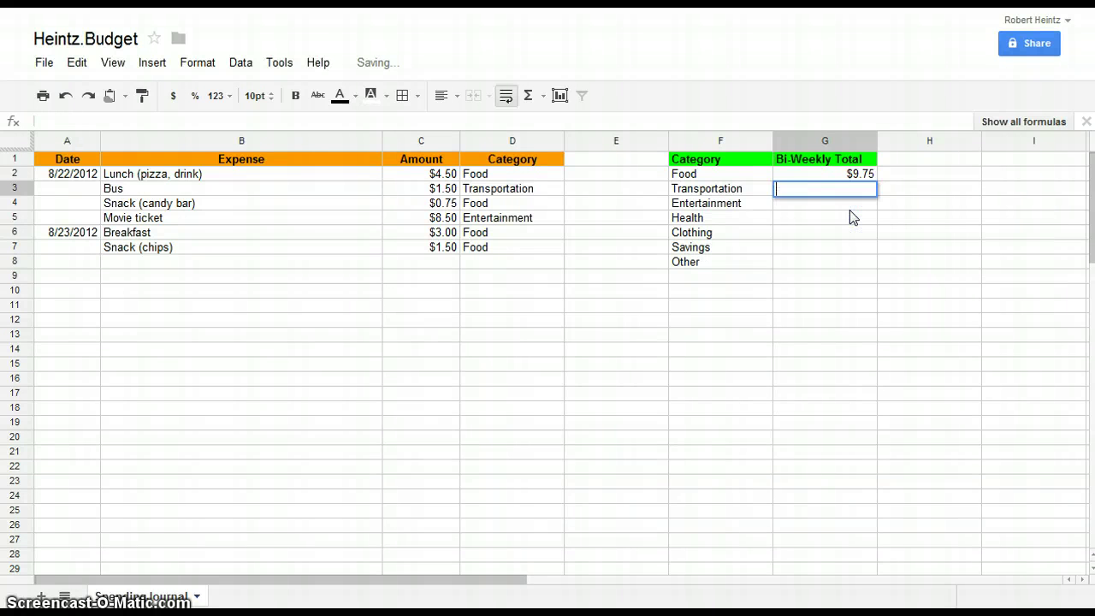
{"action": "left_click", "coordinate": [850, 208]}
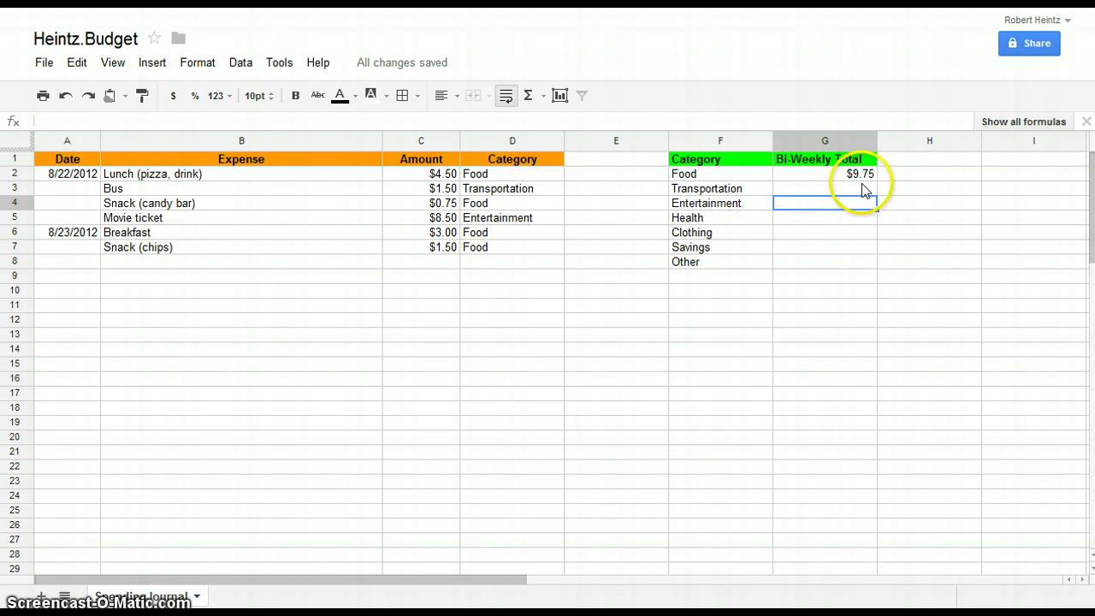
Fill the SUMIF formula from G2 down through G8 for the remaining categories and check the copied formula in G3
{"action": "left_click", "coordinate": [863, 192]}
{"action": "left_click", "coordinate": [741, 188]}
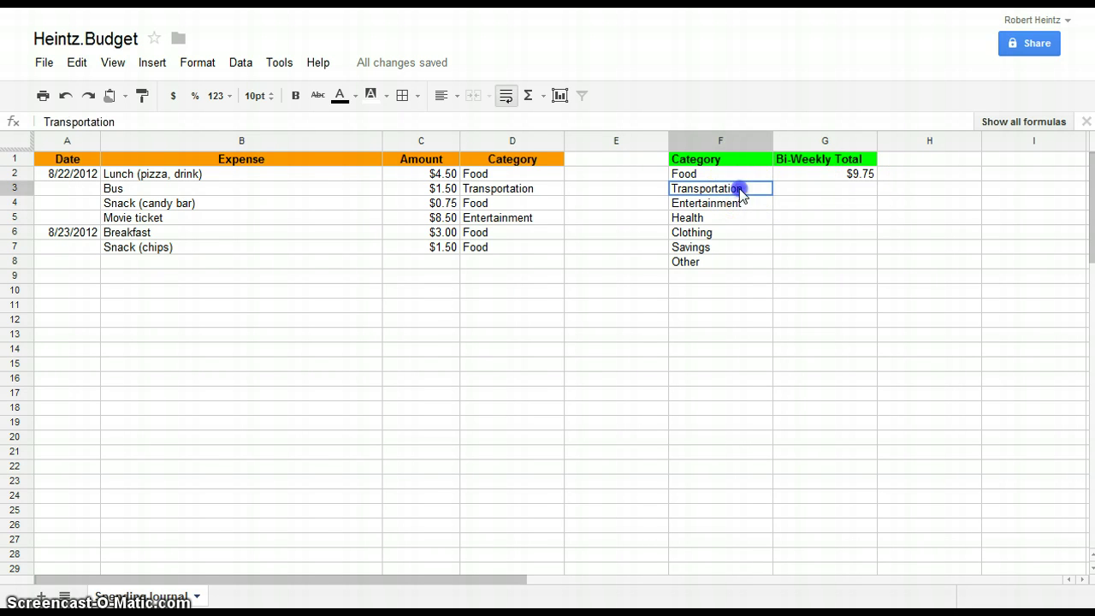
{"action": "left_click", "coordinate": [815, 192]}
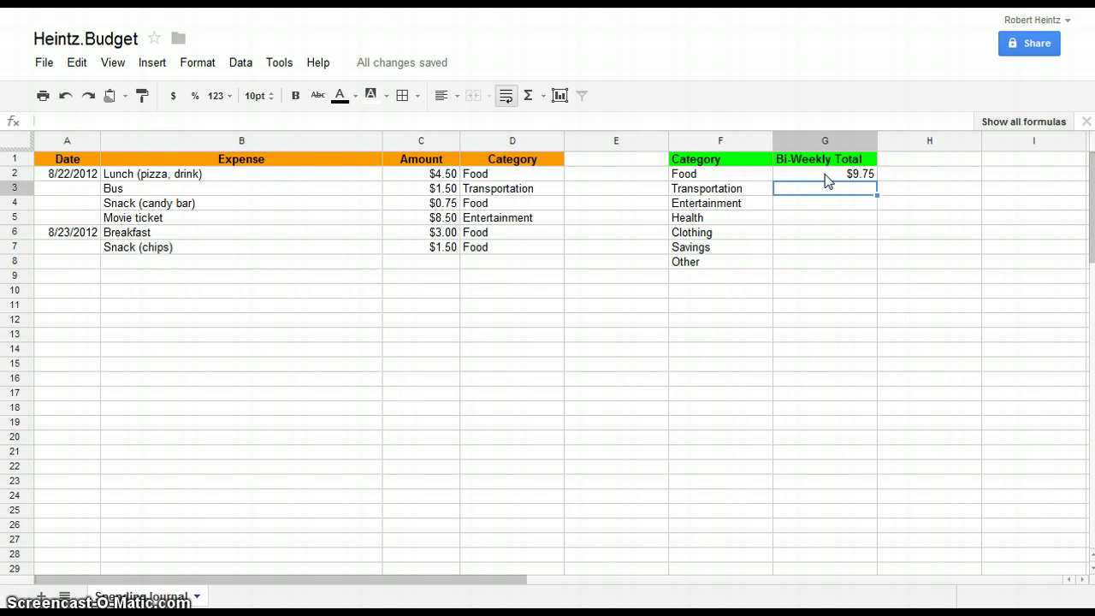
{"action": "left_click", "coordinate": [827, 176]}
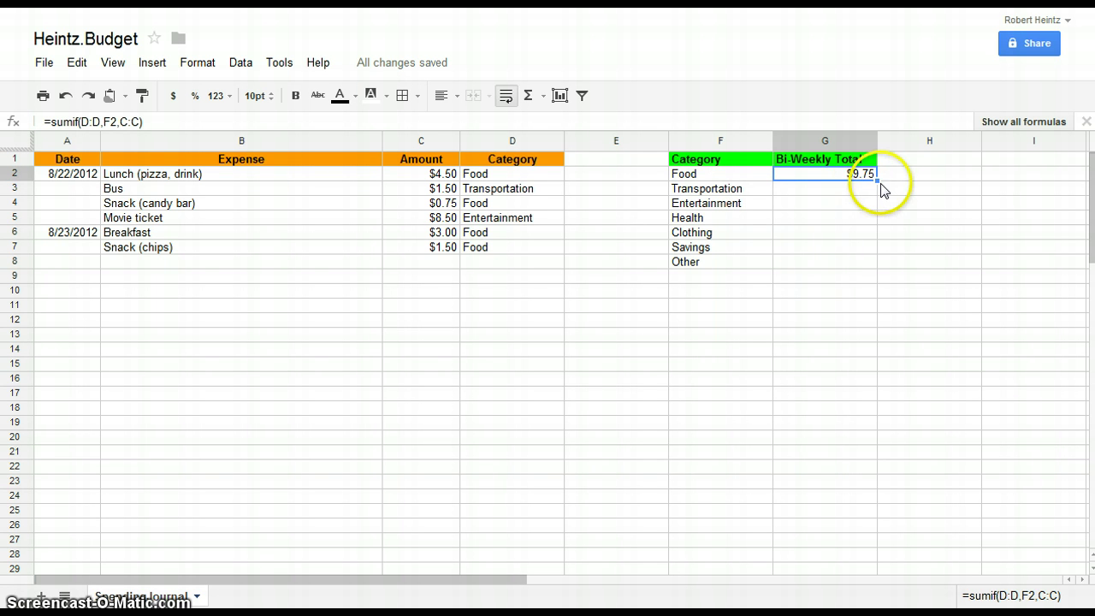
{"action": "left_click", "coordinate": [819, 189]}
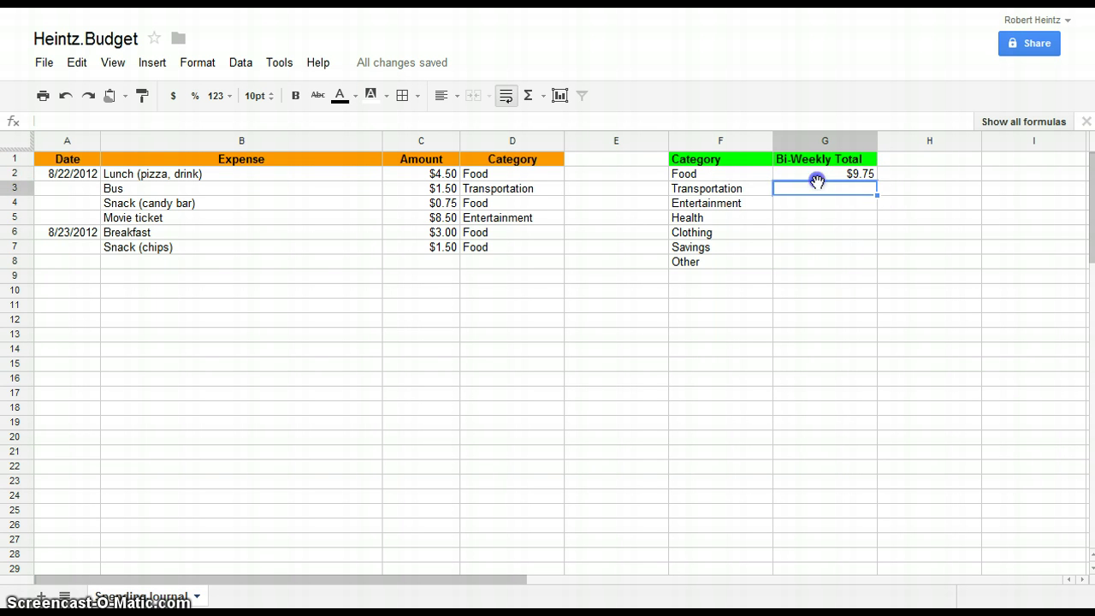
{"action": "left_click", "coordinate": [819, 180]}
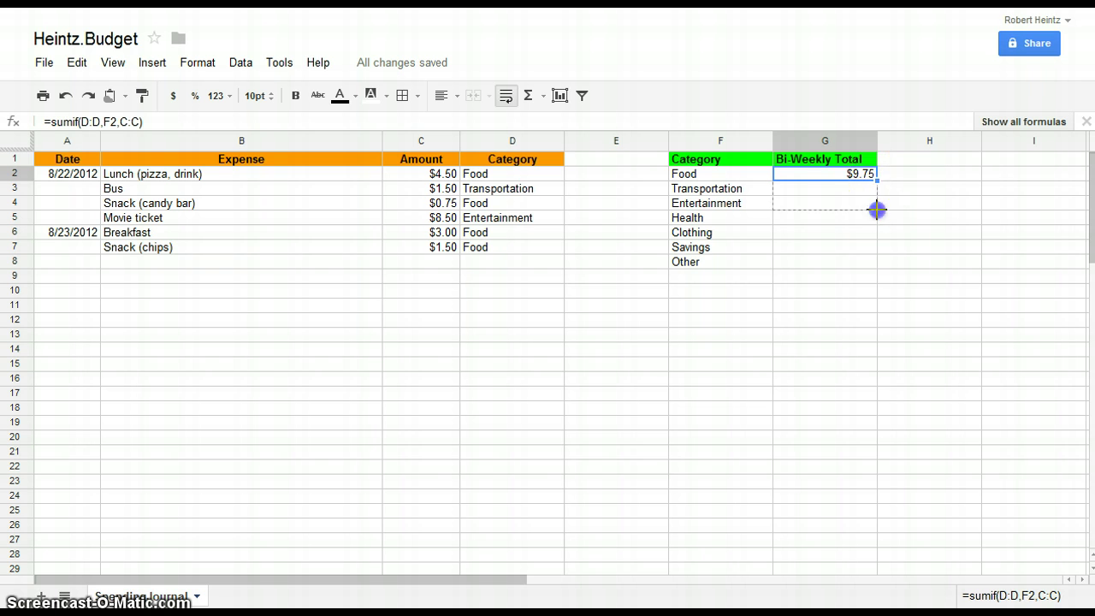
{"action": "left_click_drag", "start_coordinate": [872, 260], "coordinate": [872, 260]}
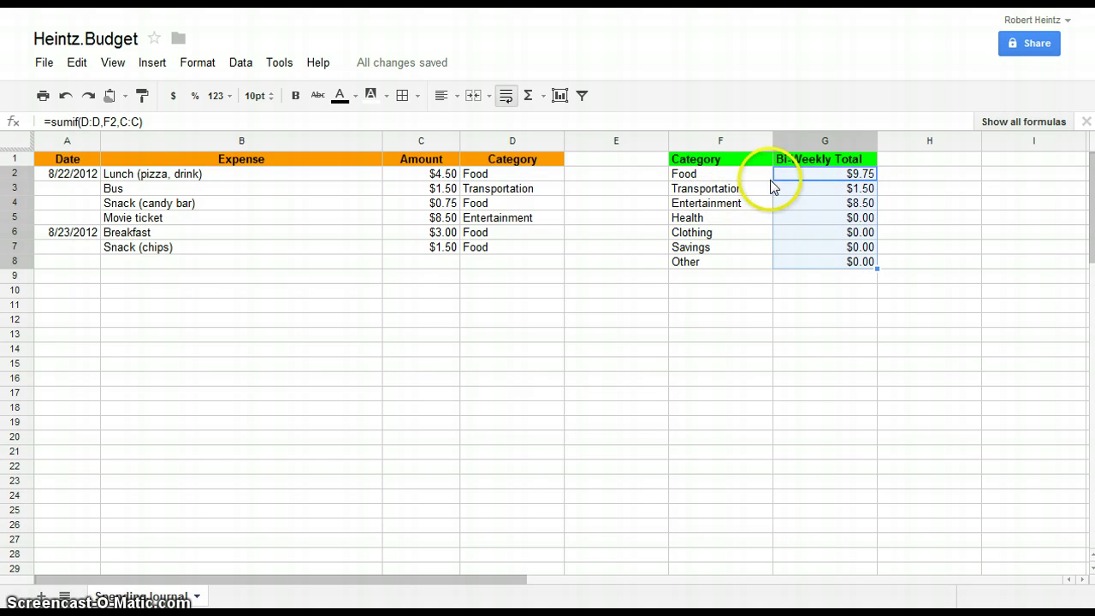
{"action": "left_click", "coordinate": [828, 188]}
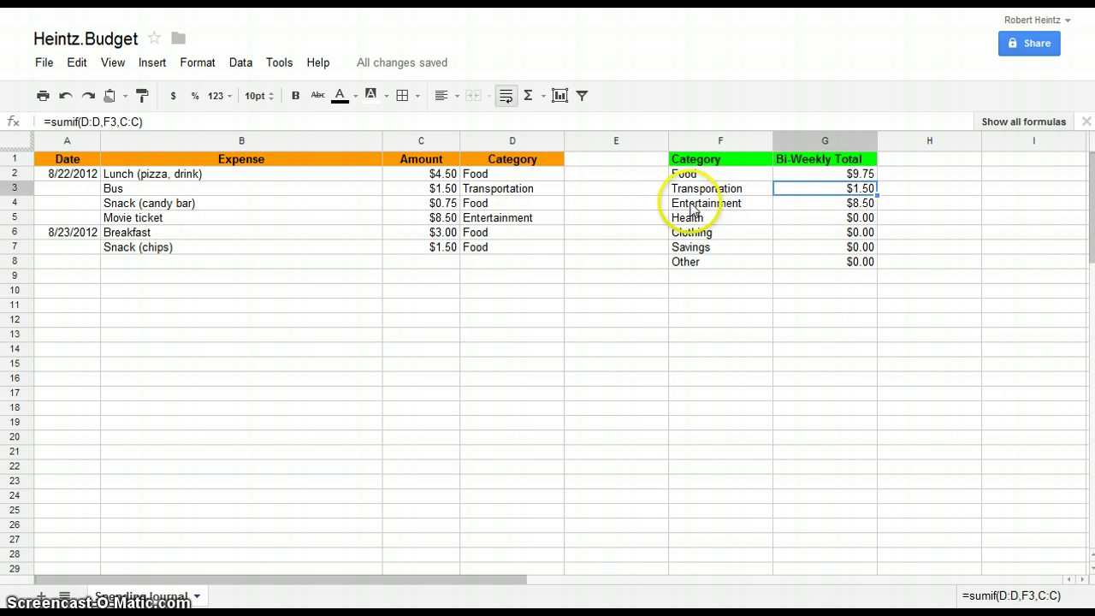
Add the expense "Bus" in row 8 with an amount of 1.50 and category Transportation, and check the Transportation total
{"action": "left_click", "coordinate": [159, 262]}
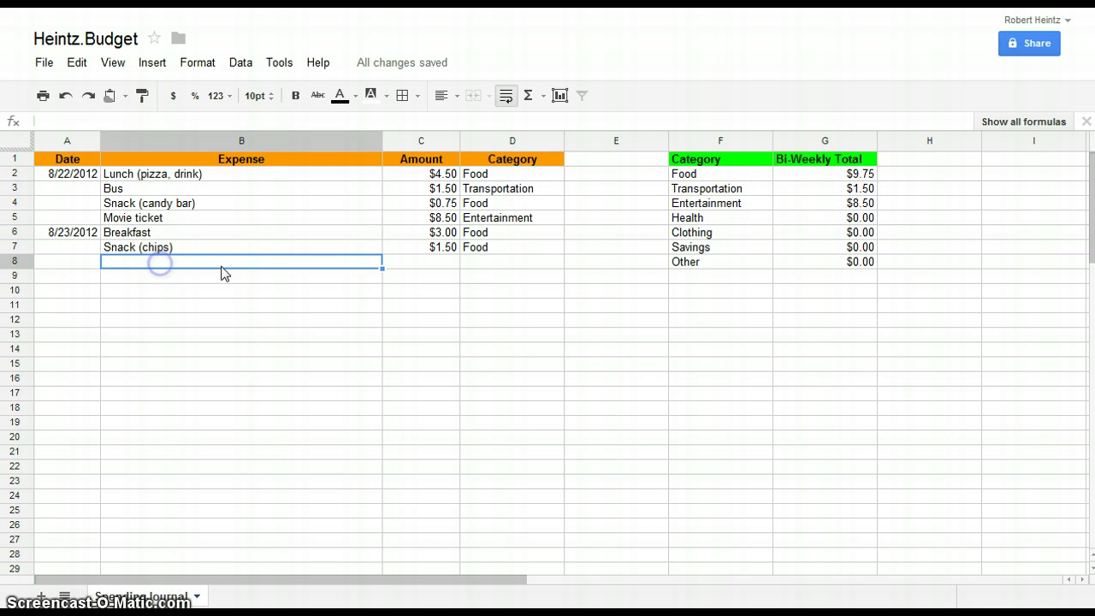
{"action": "type", "text": "BUs"}
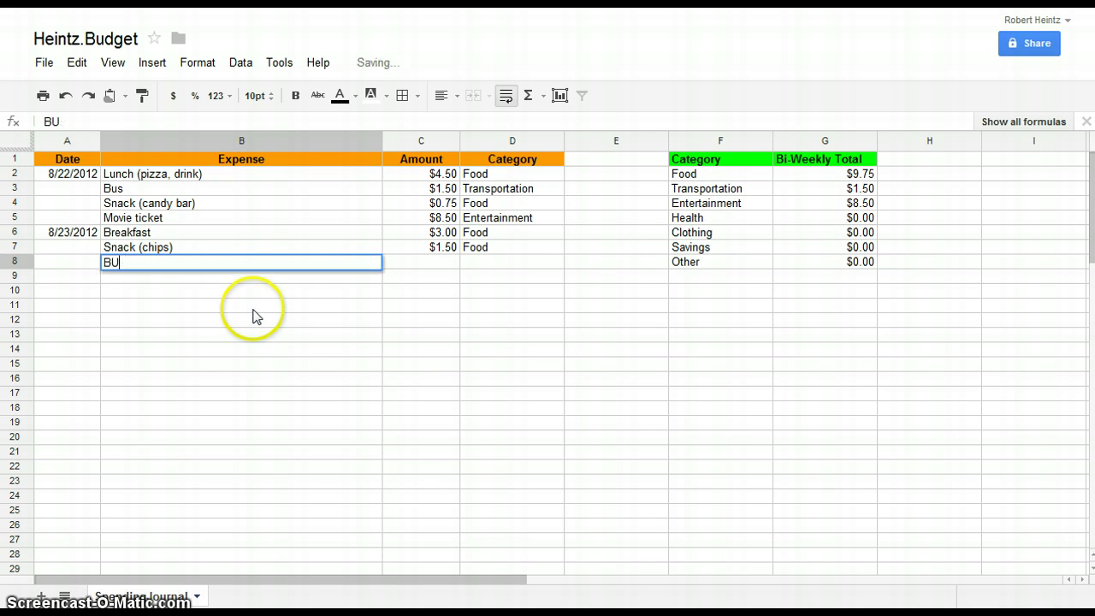
{"action": "key", "text": "BackSpace"}
{"action": "type", "text": "us"}
{"action": "key", "text": "Tab"}
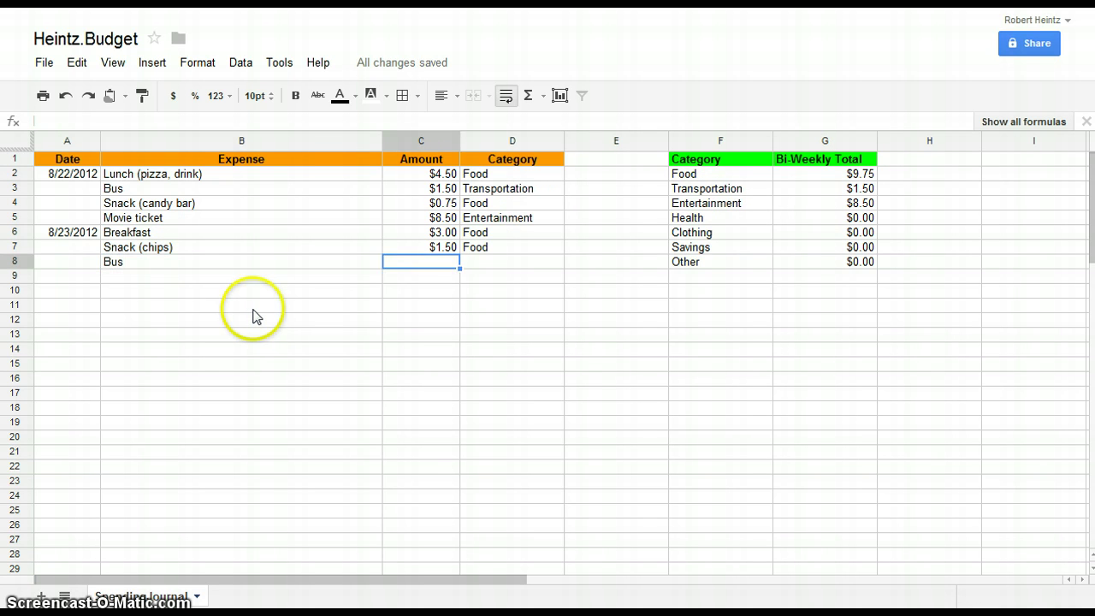
{"action": "type", "text": "1.50"}
{"action": "key", "text": "Tab"}
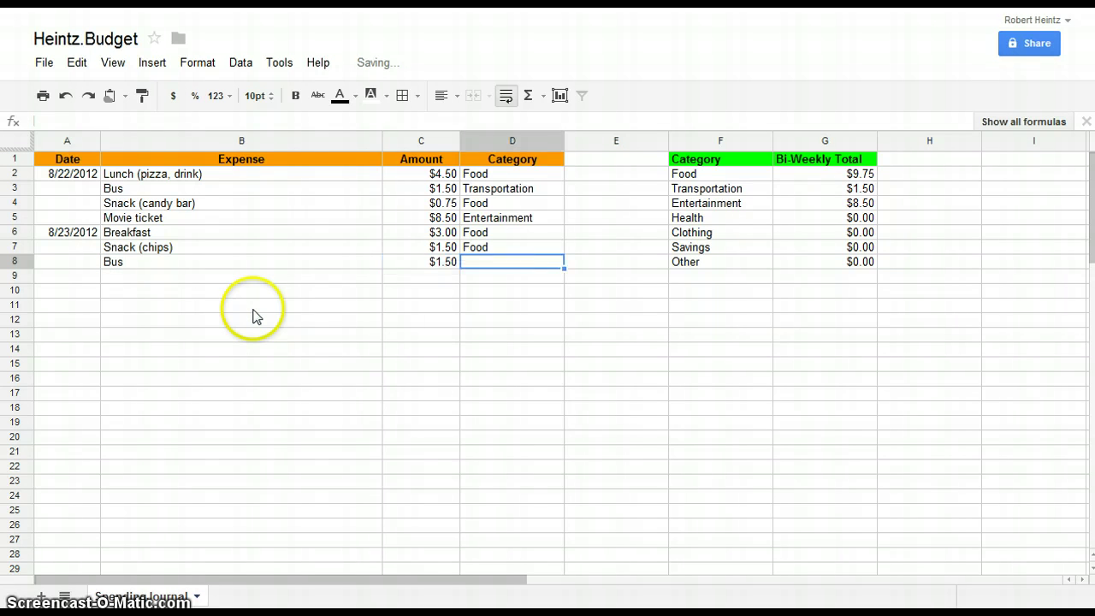
{"action": "type", "text": "T"}
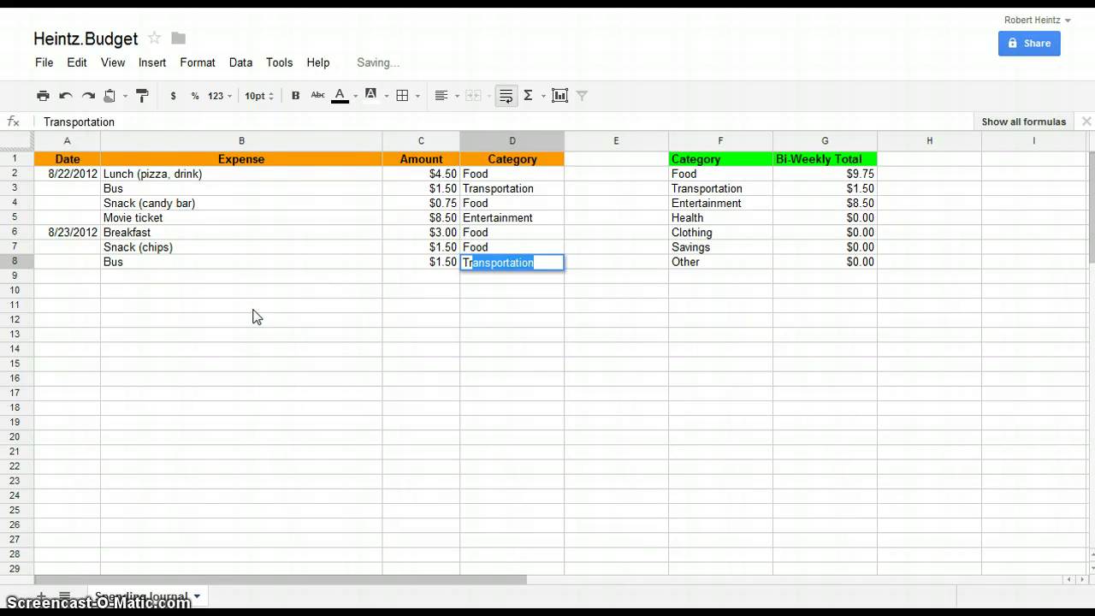
{"action": "key", "text": "Return"}
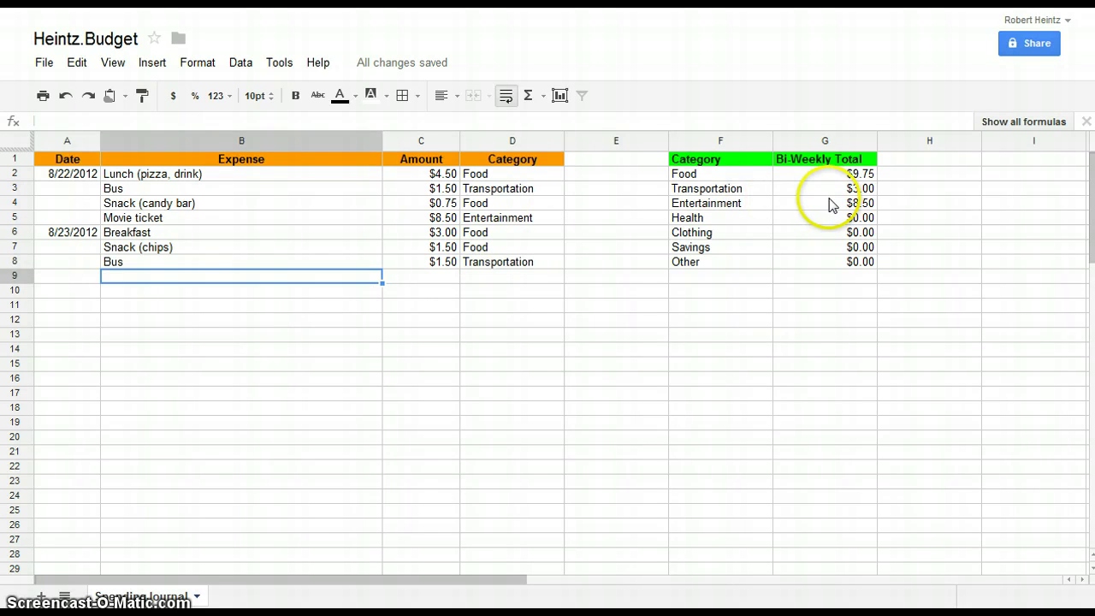
{"action": "left_click", "coordinate": [837, 196]}
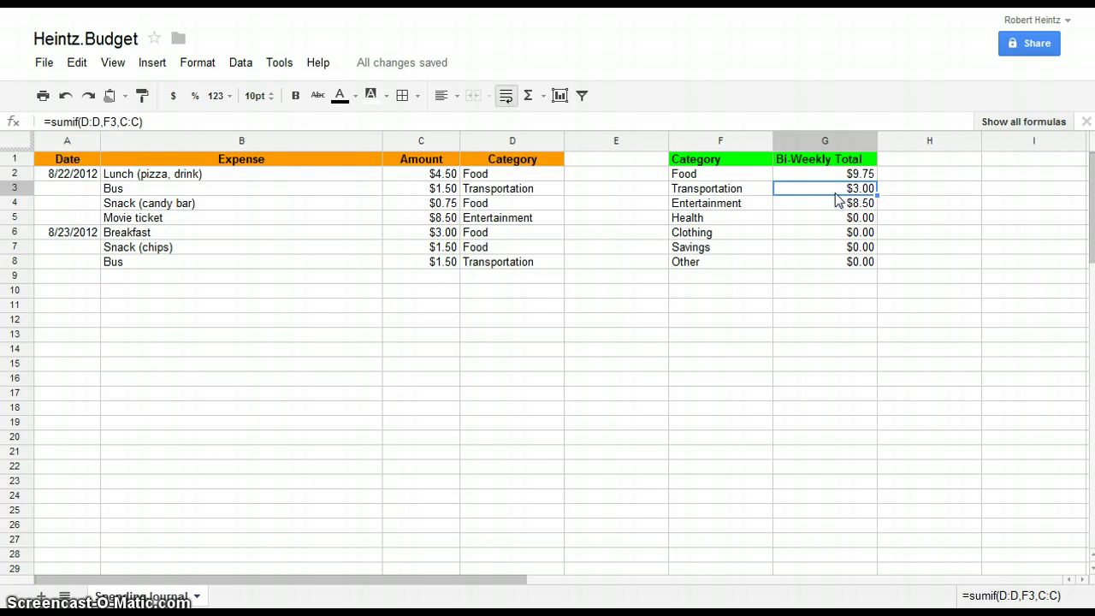
Enter an amount of 5 with the category "clothing" in row 9, leaving the expense description blank
{"action": "left_click", "coordinate": [435, 278]}
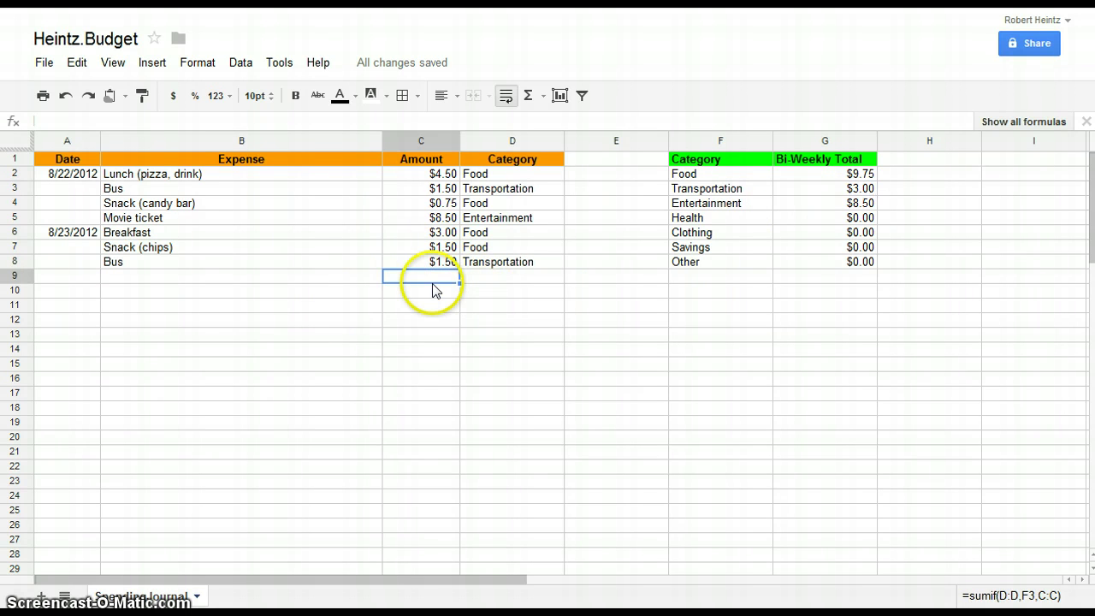
{"action": "type", "text": "5"}
{"action": "key", "text": "Tab"}
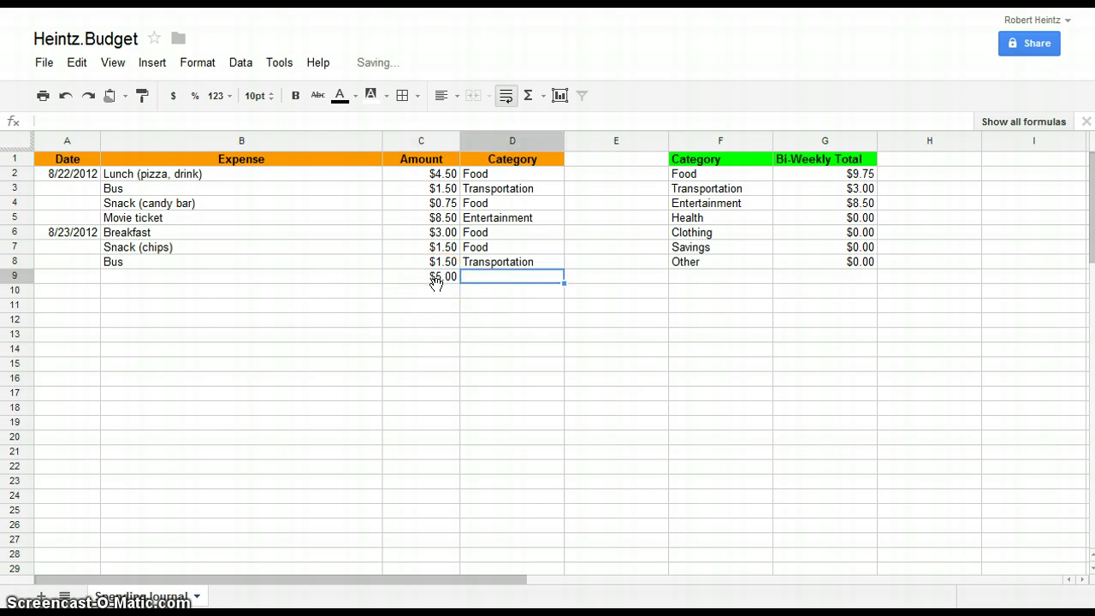
{"action": "type", "text": "cloth"}
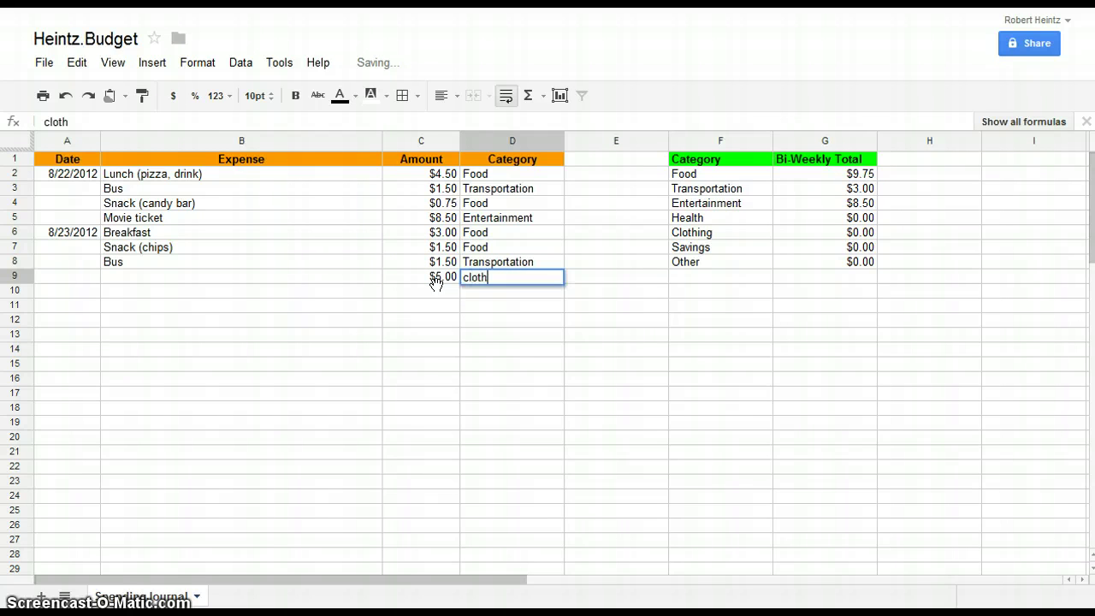
{"action": "type", "text": "ing"}
{"action": "key", "text": "Return"}
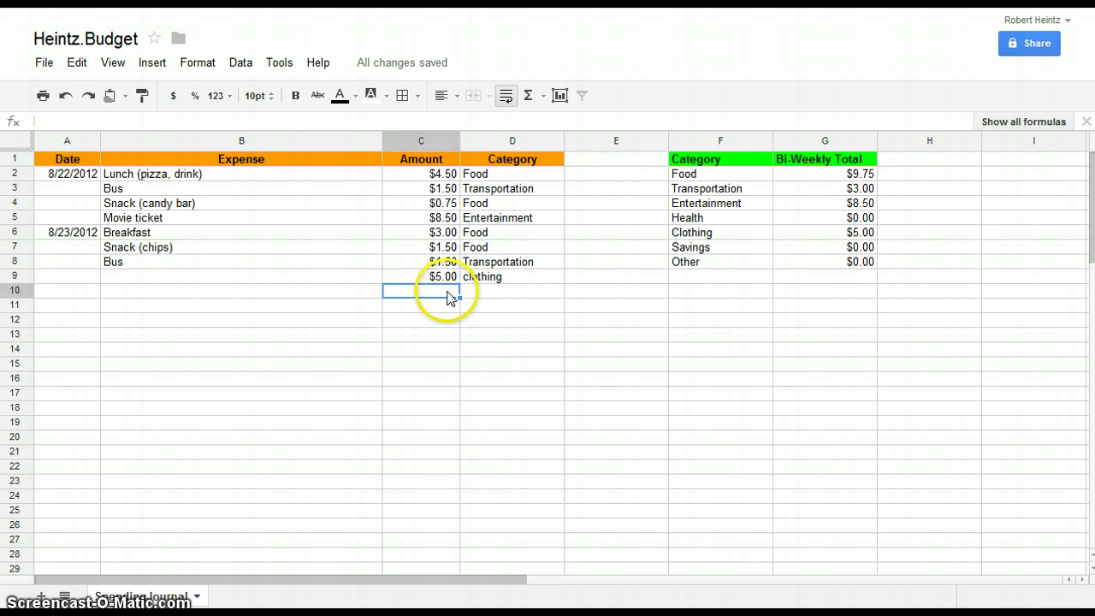
Enter "No expenses" as the expense description in row 10, and clear that entry again
{"action": "left_click", "coordinate": [507, 290]}
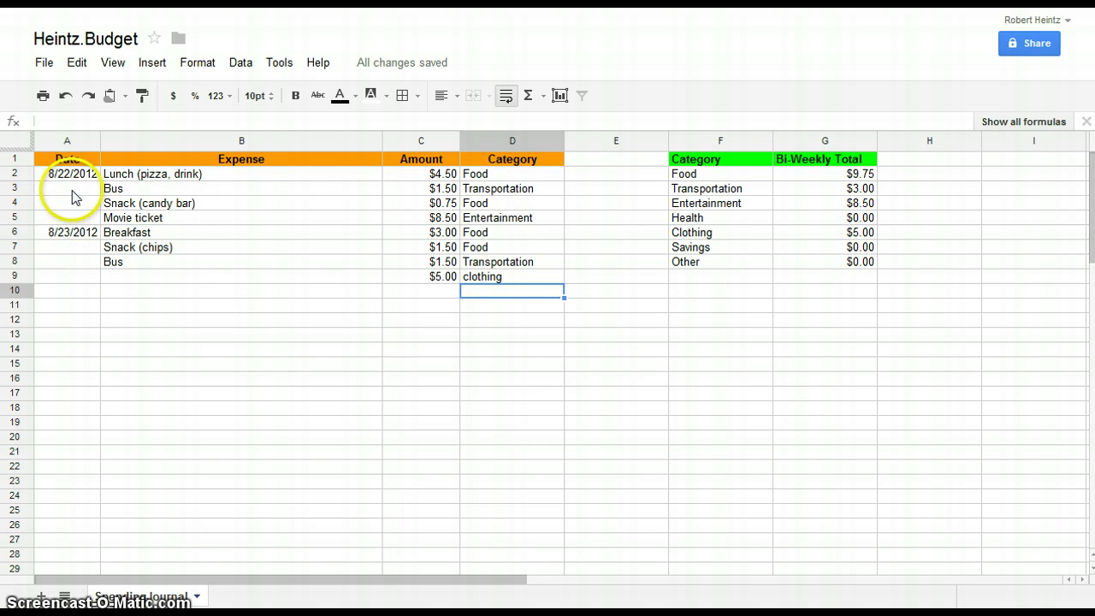
{"action": "left_click", "coordinate": [79, 292]}
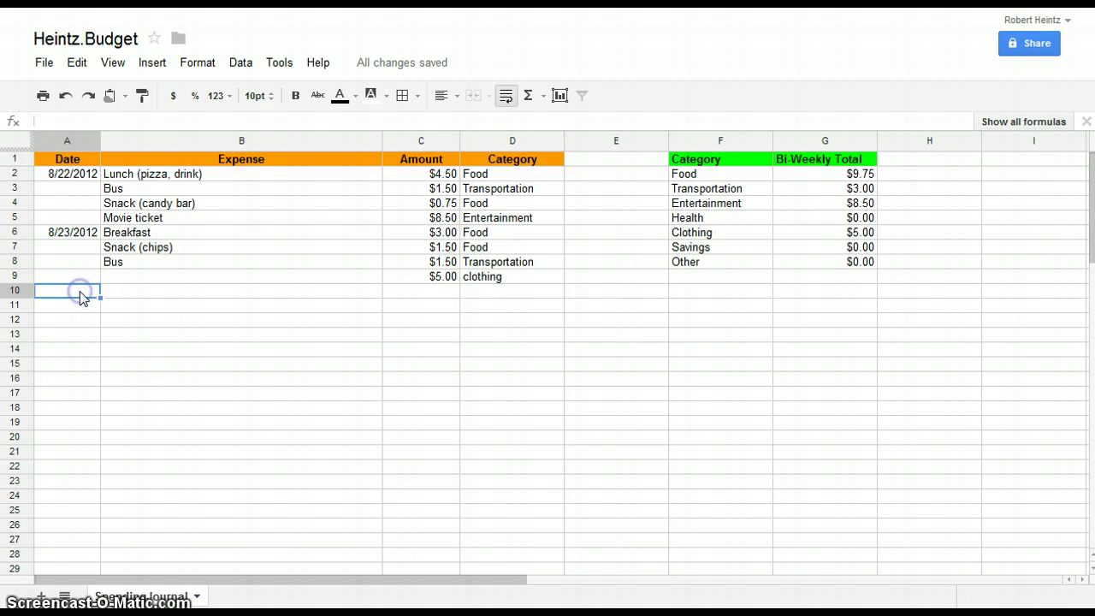
{"action": "left_click", "coordinate": [142, 295]}
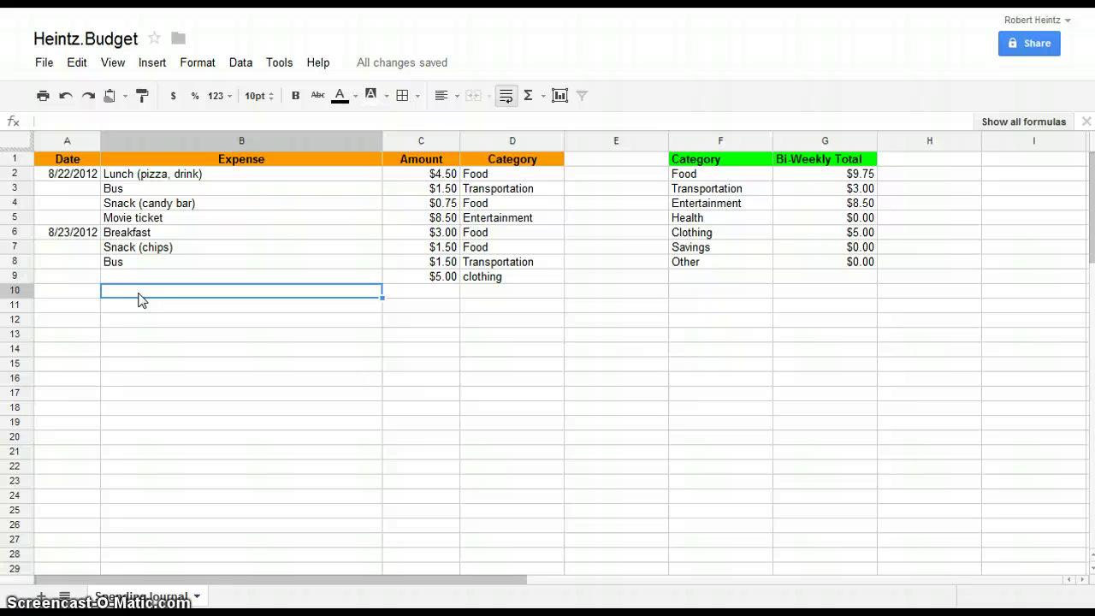
{"action": "type", "text": "No"}
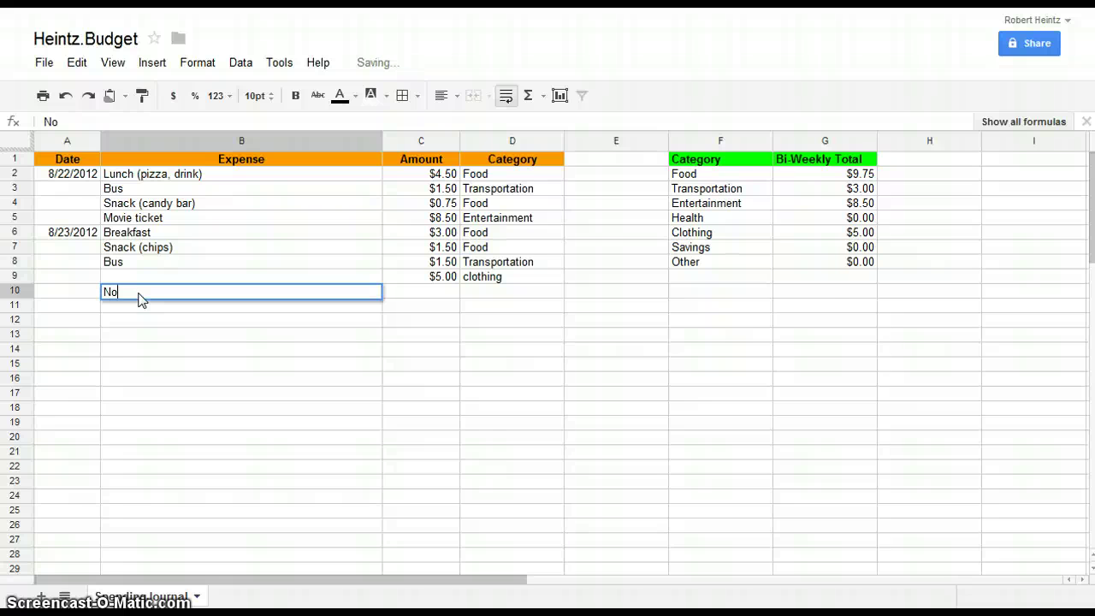
{"action": "type", "text": " expenses"}
{"action": "left_click", "coordinate": [161, 321]}
{"action": "left_click", "coordinate": [164, 292]}
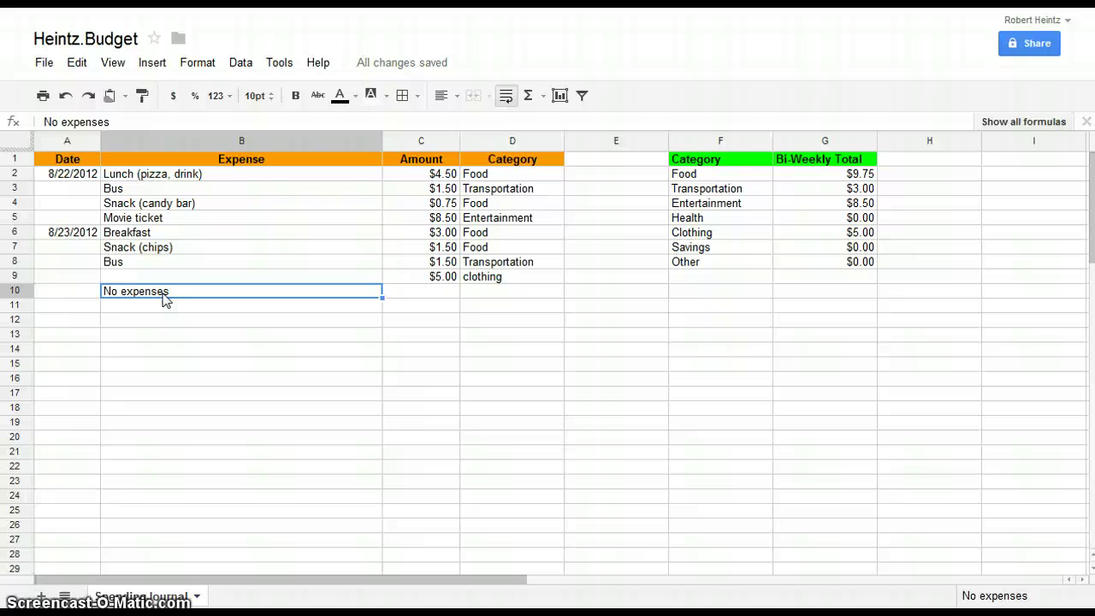
{"action": "key", "text": "Delete"}
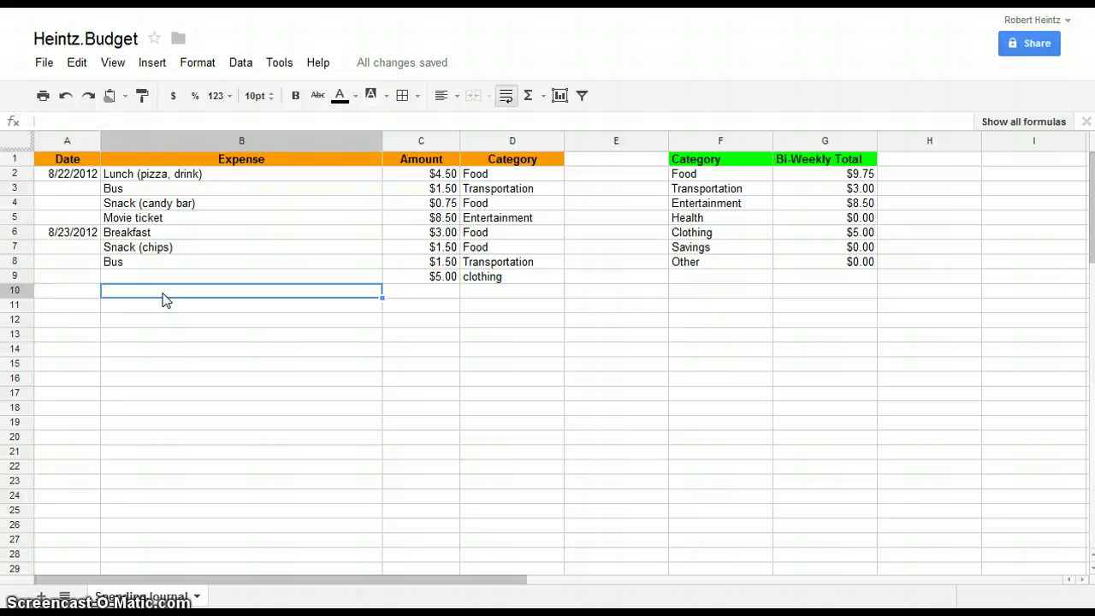
{"action": "left_click", "coordinate": [166, 319]}
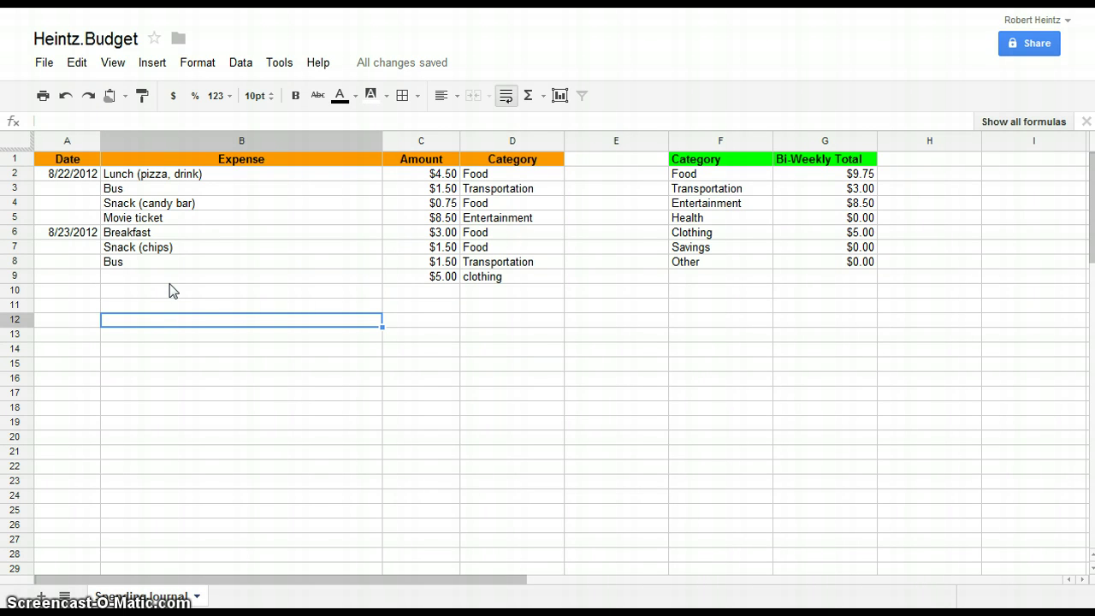
{"action": "left_click", "coordinate": [233, 393]}
{"action": "left_click", "coordinate": [212, 290]}
{"action": "left_click", "coordinate": [217, 346]}
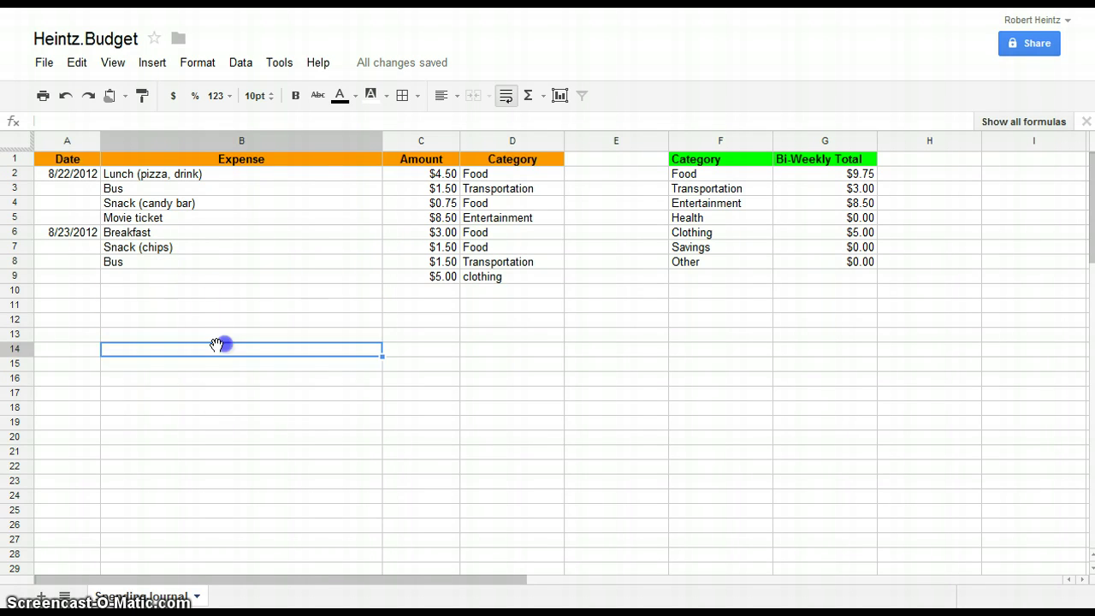
{"action": "left_click", "coordinate": [212, 305]}
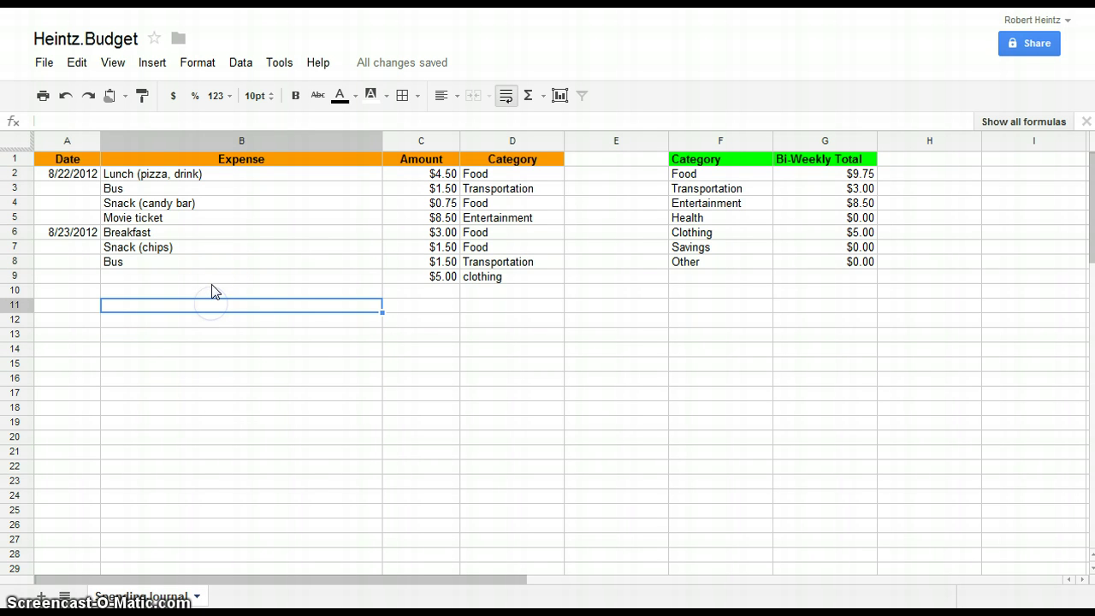